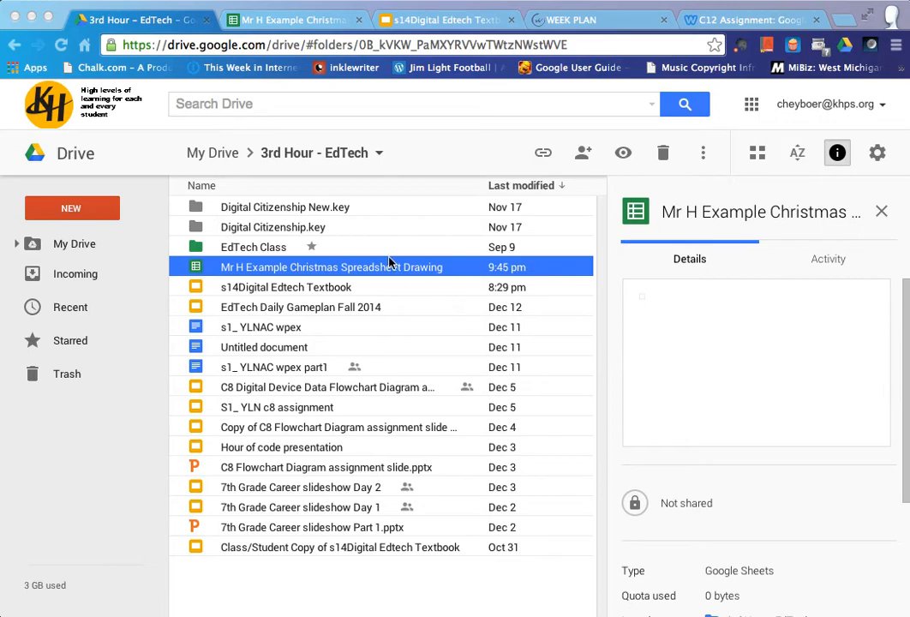
Step: Create a new Google Sheets spreadsheet in the 3rd Hour - EdTech folder
{"action": "left_click", "coordinate": [79, 214]}
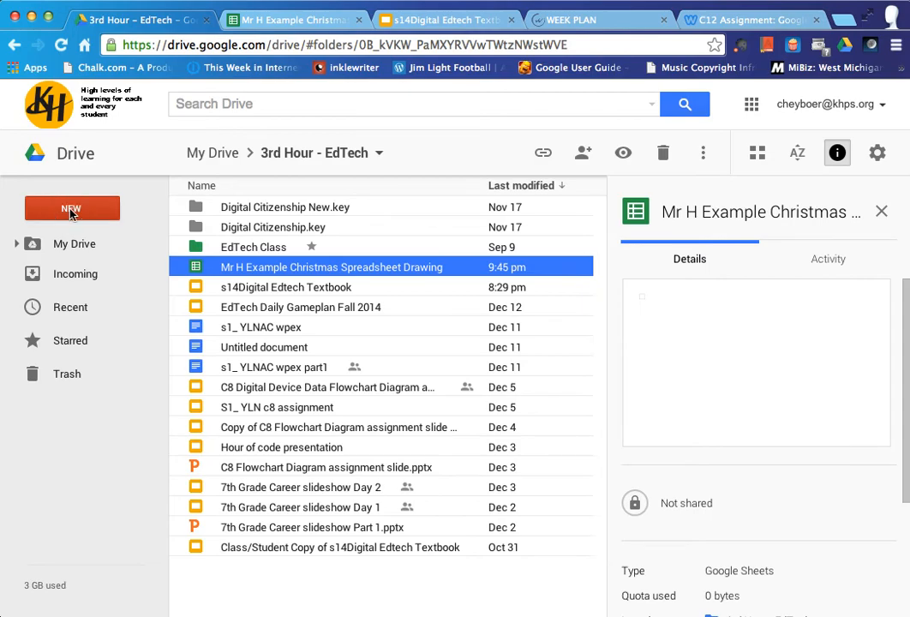
{"action": "left_click", "coordinate": [72, 213]}
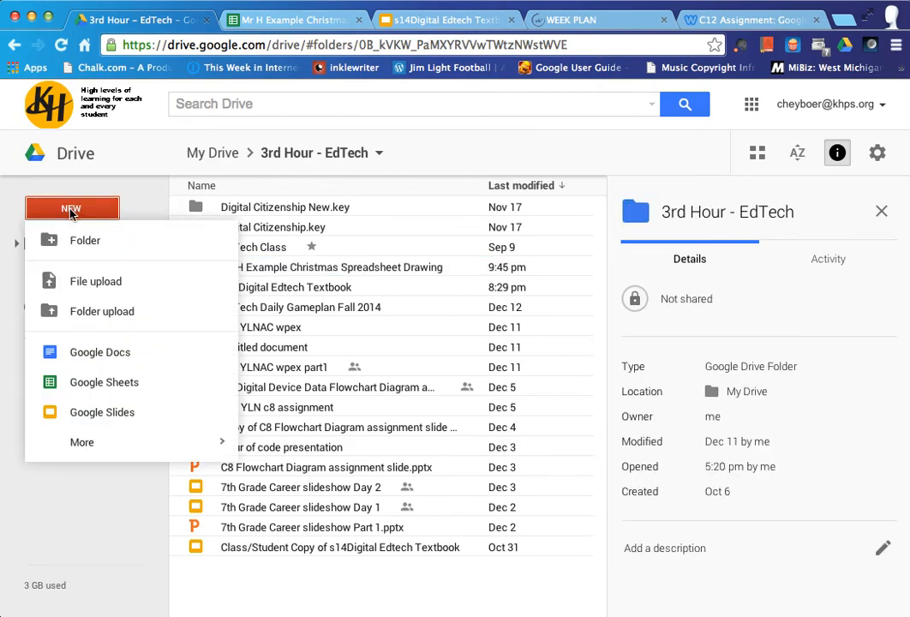
{"action": "left_click", "coordinate": [89, 385]}
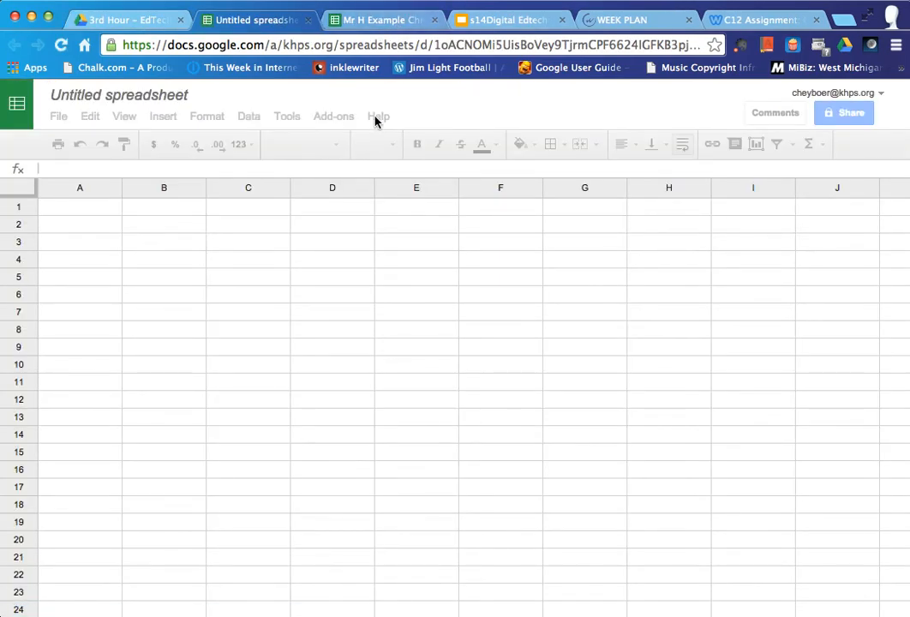
Step: Examine the finished Christmas tree drawing in the example Christmas spreadsheet, including the star, ornaments, trunk and presents
{"action": "left_click", "coordinate": [385, 22]}
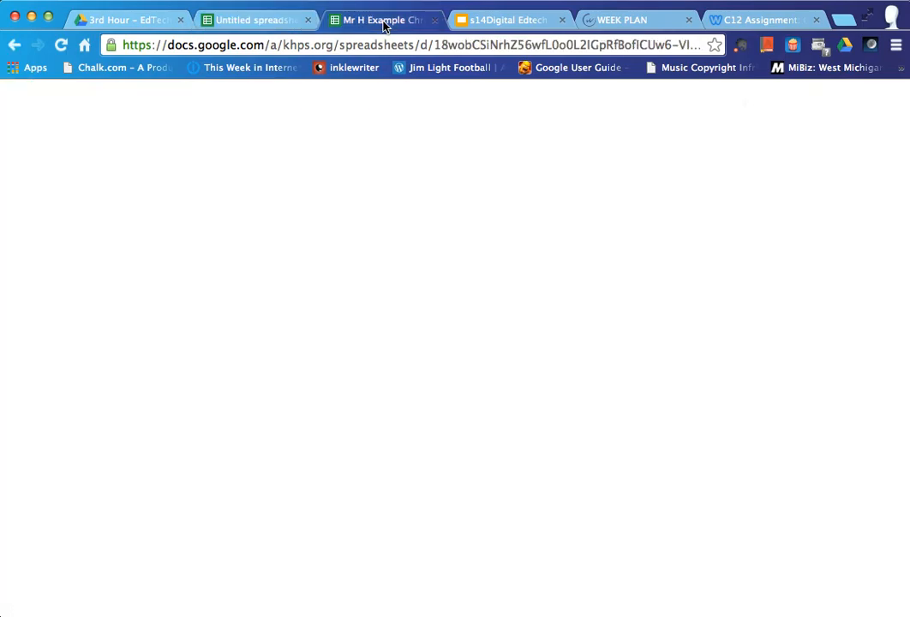
{"action": "scroll", "coordinate": [268, 331], "scroll_direction": "down", "scroll_amount": 2}
{"action": "scroll", "coordinate": [267, 332], "scroll_direction": "up", "scroll_amount": 2}
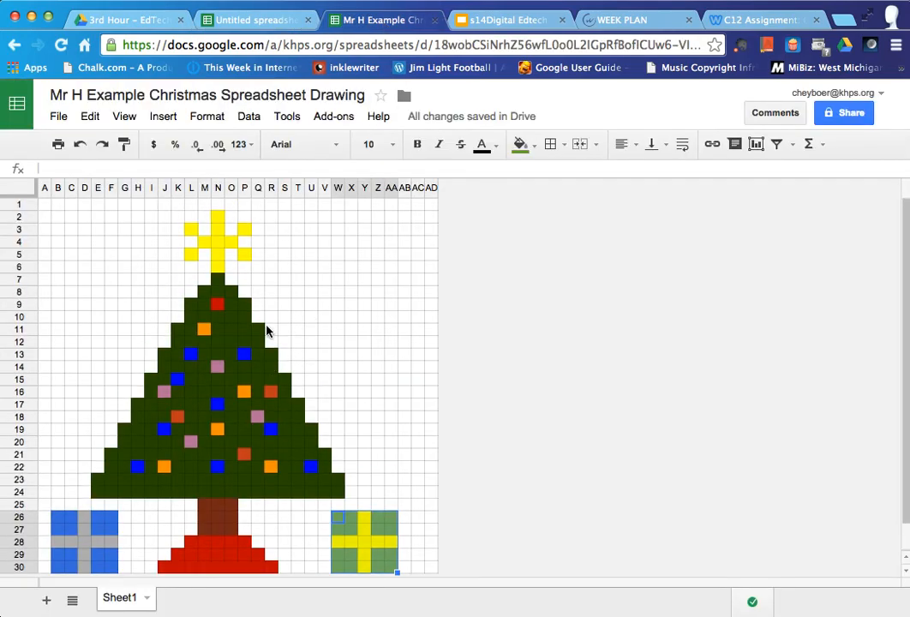
{"action": "scroll", "coordinate": [266, 331], "scroll_direction": "down", "scroll_amount": 1}
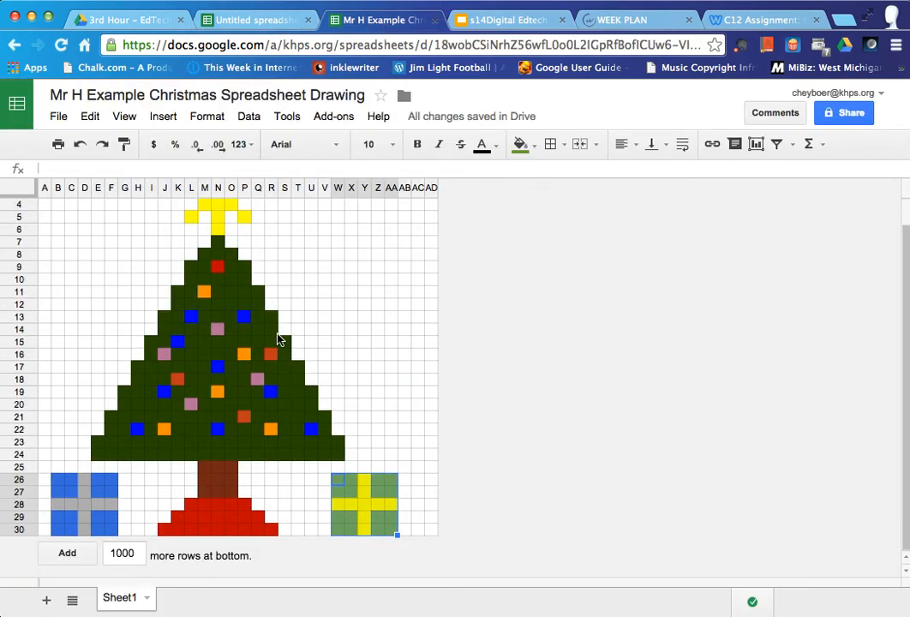
{"action": "scroll", "coordinate": [271, 353], "scroll_direction": "up", "scroll_amount": 1}
{"action": "scroll", "coordinate": [271, 354], "scroll_direction": "down", "scroll_amount": 1}
{"action": "scroll", "coordinate": [271, 353], "scroll_direction": "up", "scroll_amount": 1}
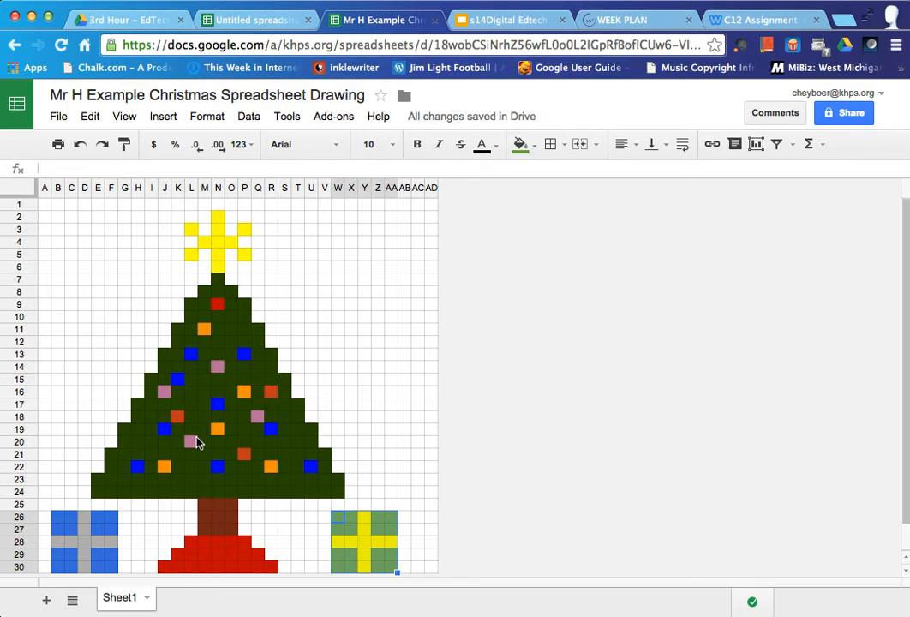
{"action": "left_click", "coordinate": [367, 429]}
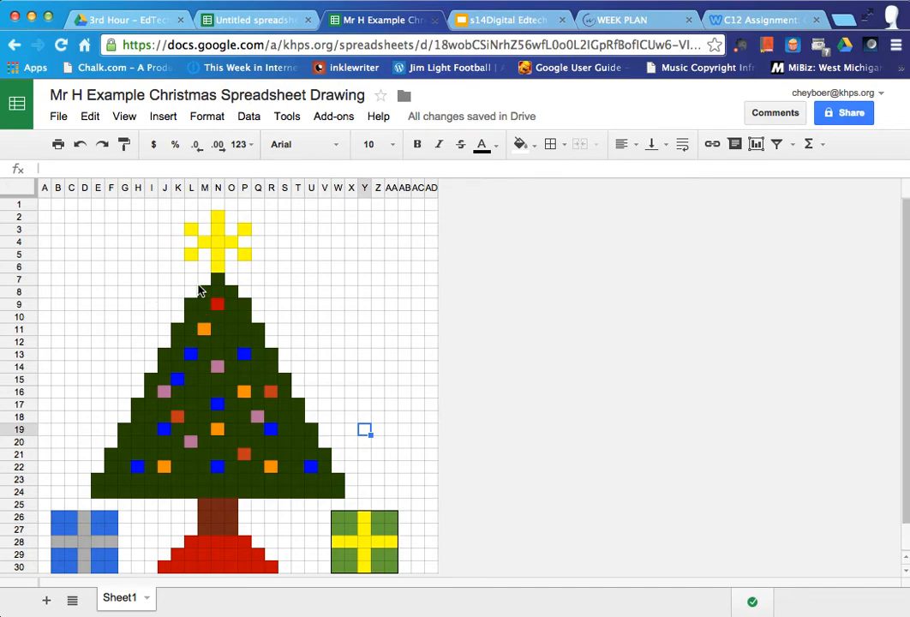
Step: Compare the blank spreadsheet with the example drawing and read the Rubric/Grading checklist on the C12 assignment page
{"action": "left_click", "coordinate": [255, 20]}
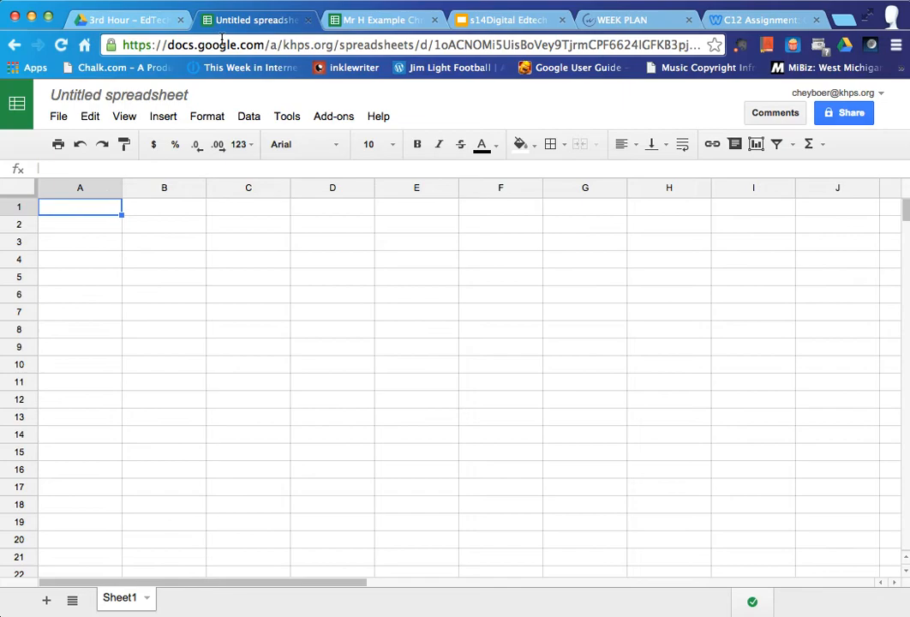
{"action": "left_click", "coordinate": [354, 21]}
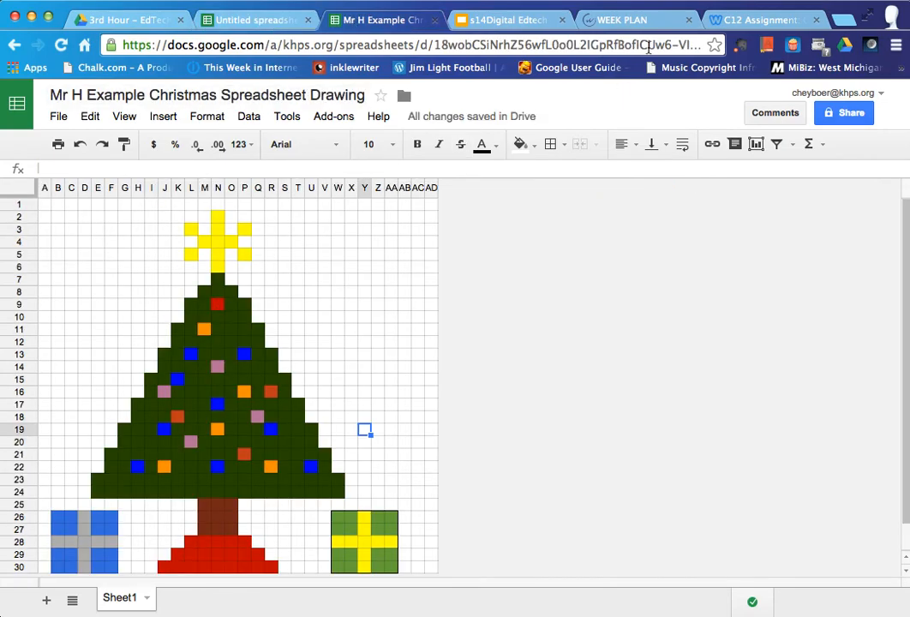
{"action": "left_click", "coordinate": [757, 22]}
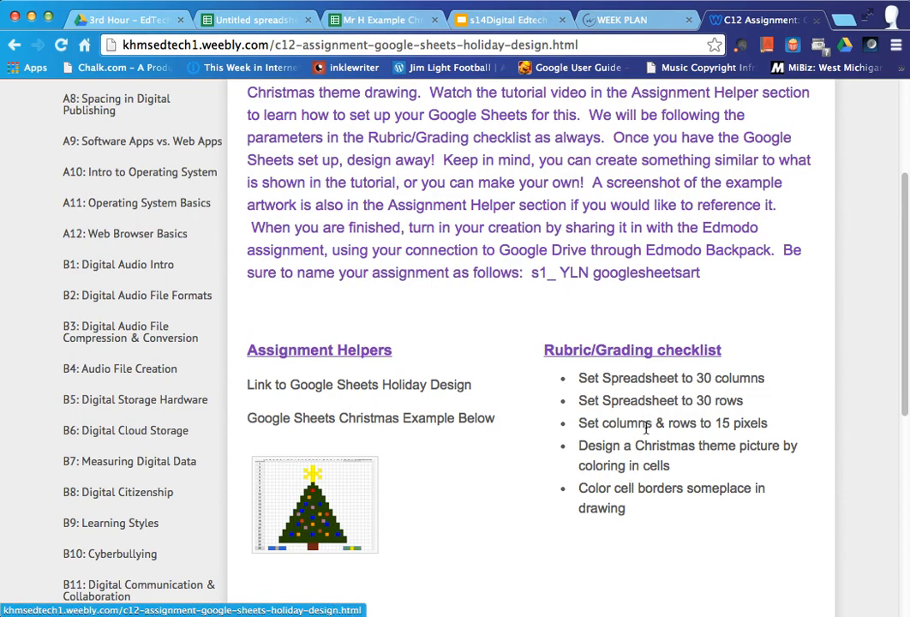
Step: In the untitled spreadsheet, insert four columns to the right of column Z, based on a selection of columns W to Z
{"action": "left_click", "coordinate": [243, 19]}
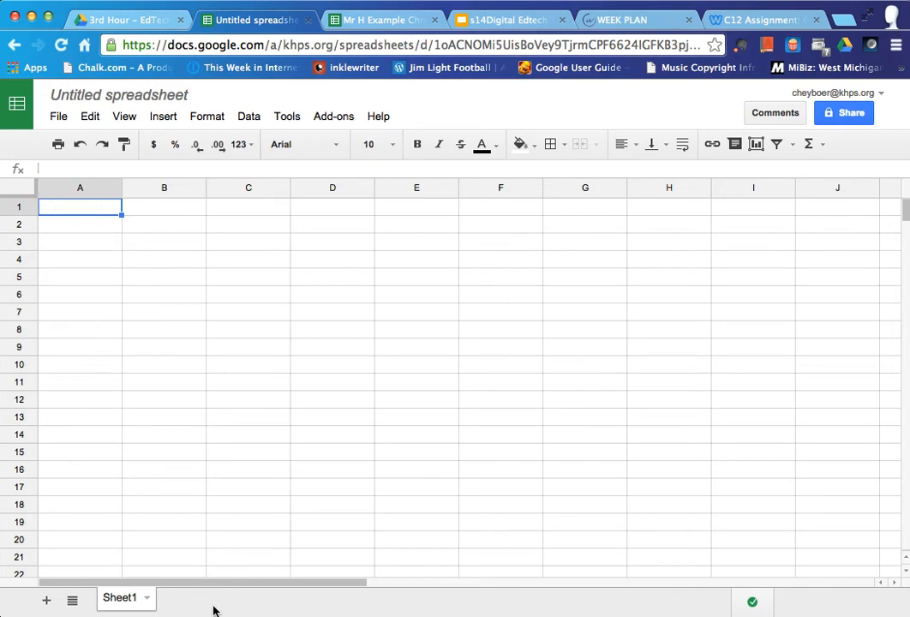
{"action": "left_click_drag", "start_coordinate": [210, 583], "coordinate": [815, 542]}
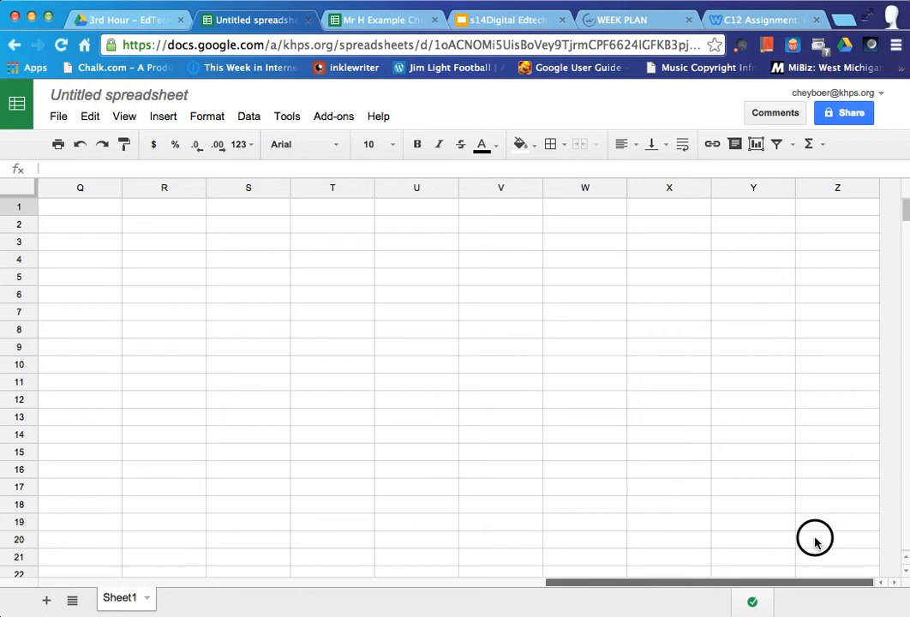
{"action": "left_click_drag", "start_coordinate": [815, 541], "coordinate": [858, 553]}
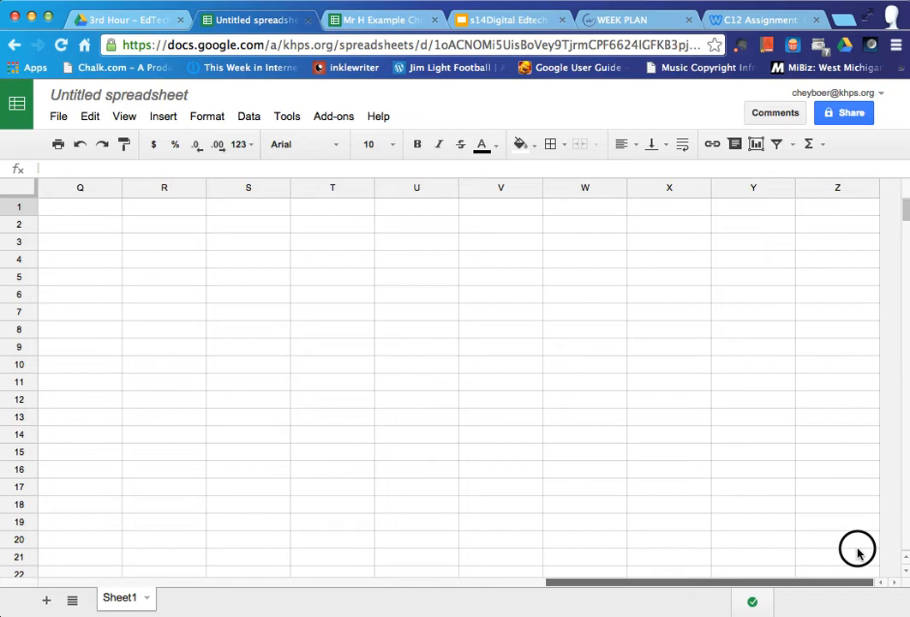
{"action": "left_click_drag", "start_coordinate": [858, 553], "coordinate": [126, 581]}
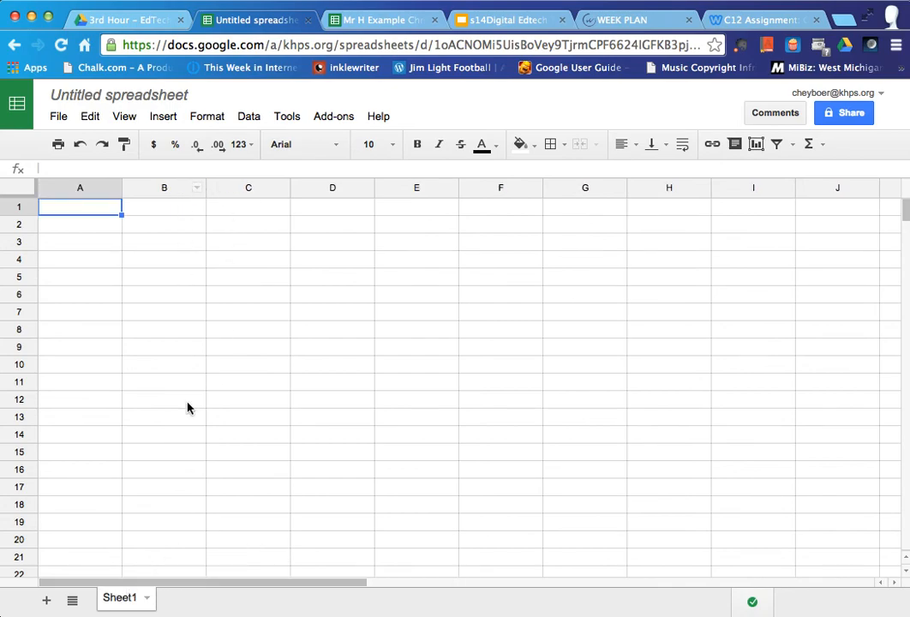
{"action": "left_click_drag", "start_coordinate": [232, 583], "coordinate": [808, 553]}
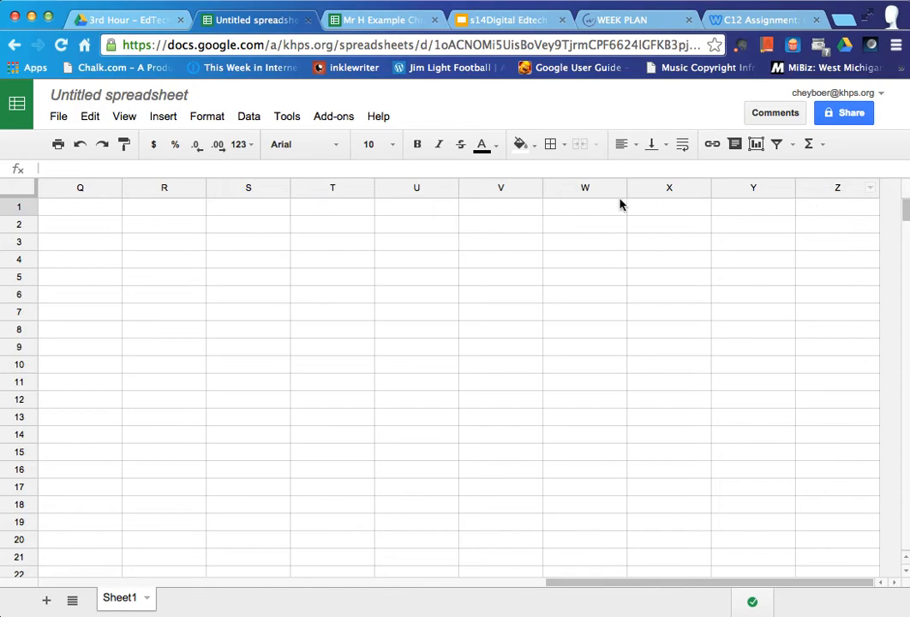
{"action": "mouse_move", "coordinate": [600, 190]}
{"action": "left_mouse_down"}
{"action": "mouse_move", "coordinate": [831, 190]}
{"action": "mouse_move", "coordinate": [602, 191]}
{"action": "left_mouse_up"}
{"action": "left_click", "coordinate": [586, 192]}
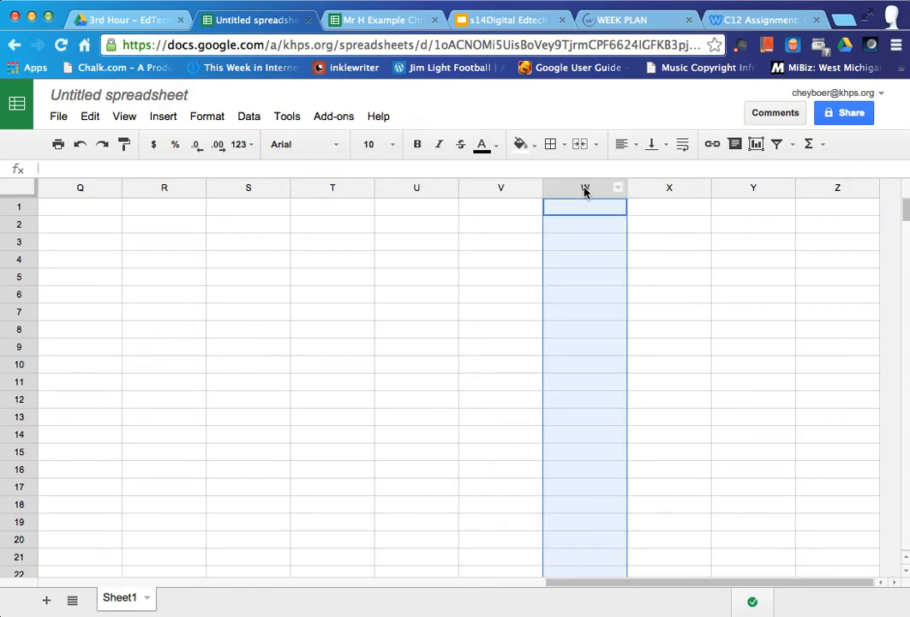
{"action": "left_click", "coordinate": [827, 191], "text": "shift"}
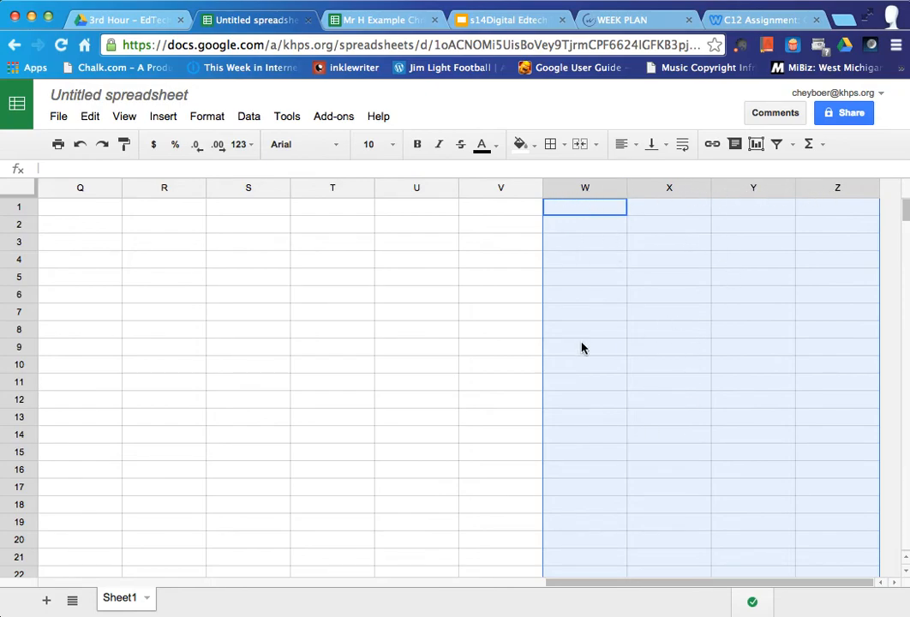
{"action": "scroll", "coordinate": [623, 403], "scroll_direction": "down", "scroll_amount": 20}
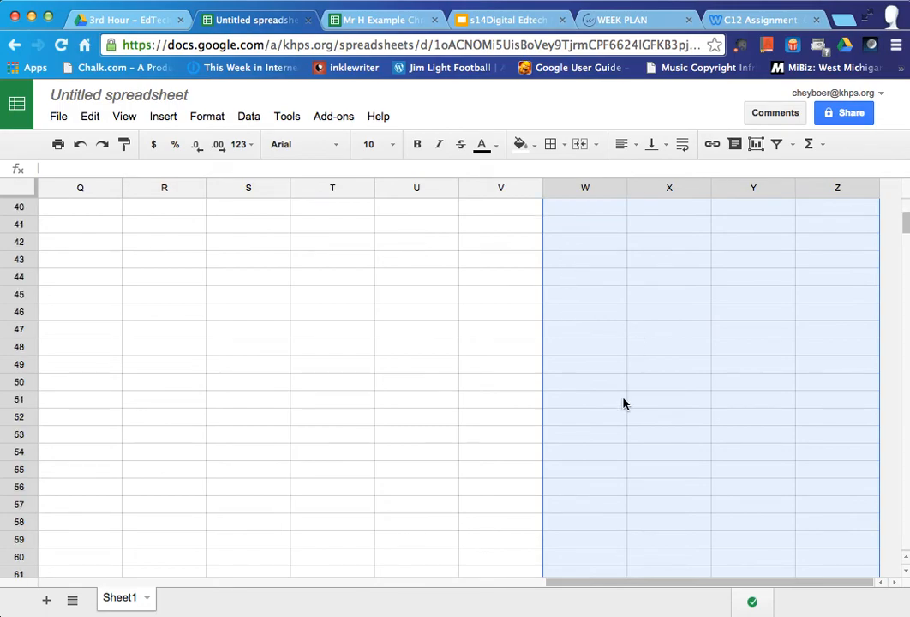
{"action": "scroll", "coordinate": [623, 403], "scroll_direction": "down", "scroll_amount": 20}
{"action": "scroll", "coordinate": [623, 403], "scroll_direction": "up", "scroll_amount": 20}
{"action": "scroll", "coordinate": [623, 403], "scroll_direction": "up", "scroll_amount": 20}
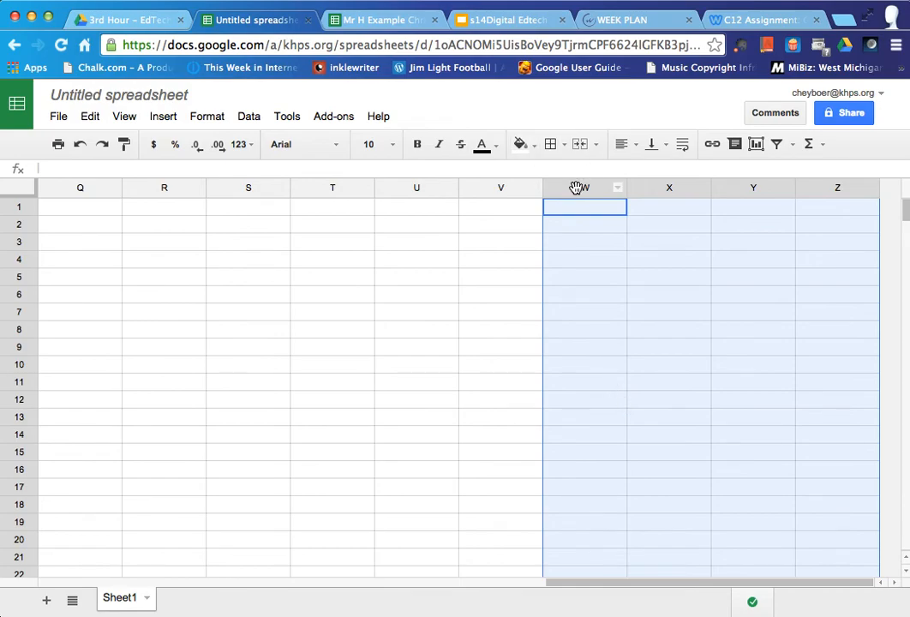
{"action": "right_click", "coordinate": [663, 190]}
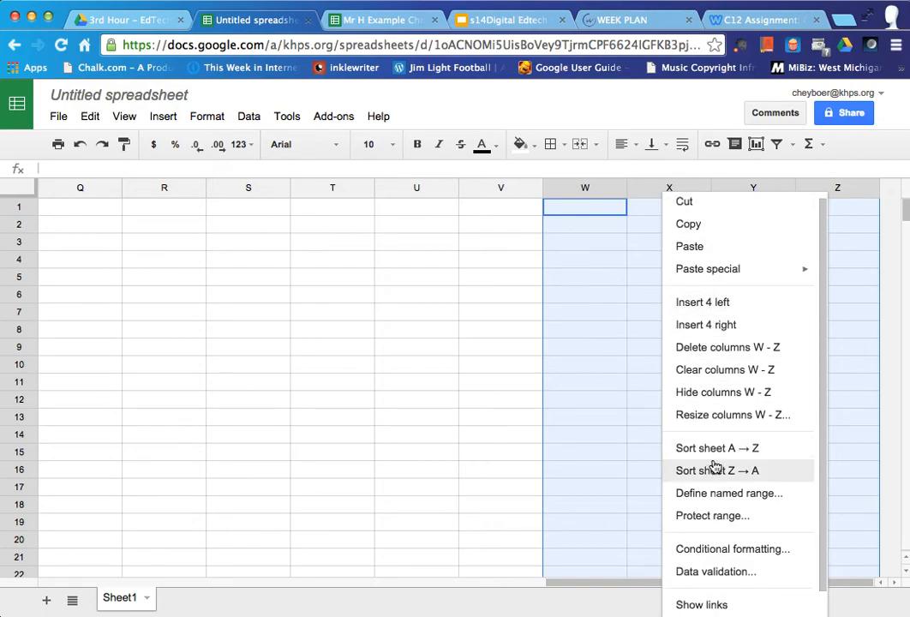
{"action": "left_click", "coordinate": [708, 326]}
{"action": "left_click_drag", "start_coordinate": [667, 582], "coordinate": [777, 581]}
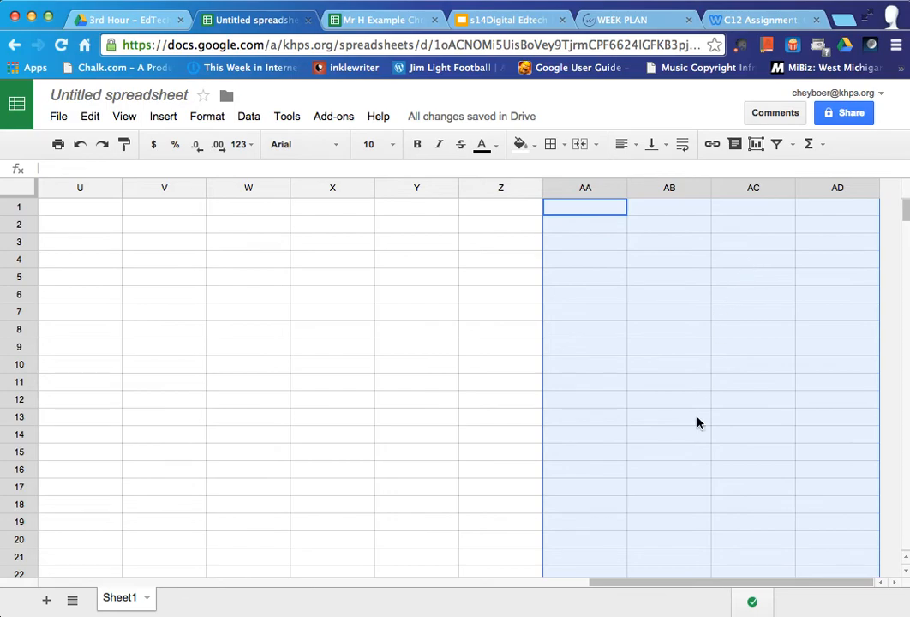
{"action": "left_click_drag", "start_coordinate": [648, 585], "coordinate": [34, 191]}
{"action": "left_click", "coordinate": [68, 191]}
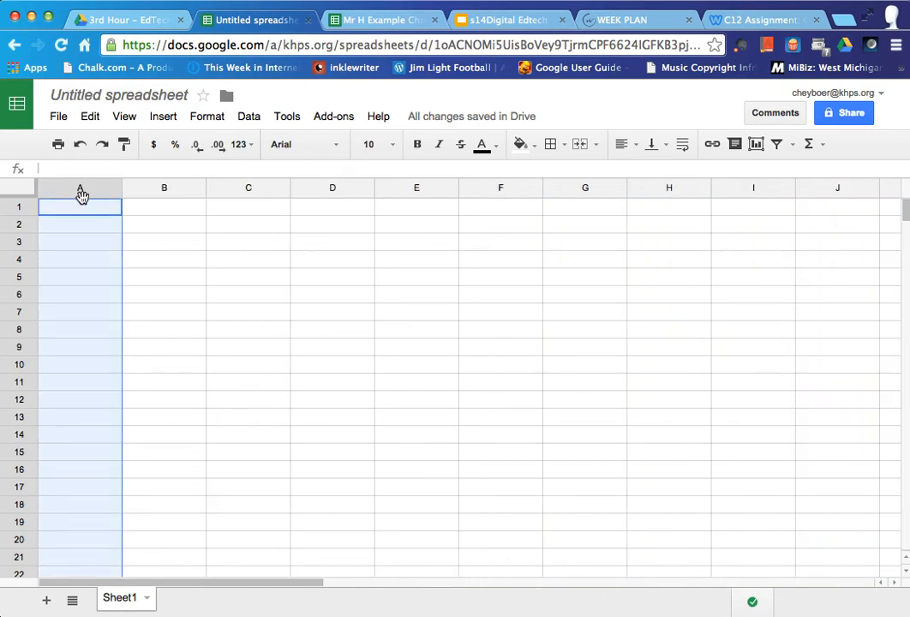
{"action": "left_click_drag", "start_coordinate": [193, 586], "coordinate": [854, 582]}
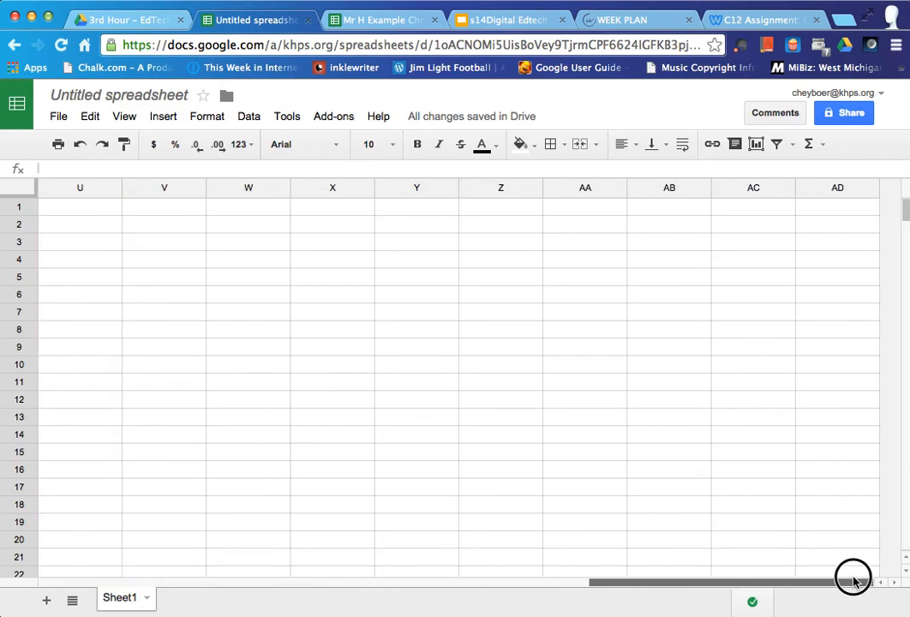
{"action": "left_click", "coordinate": [840, 193]}
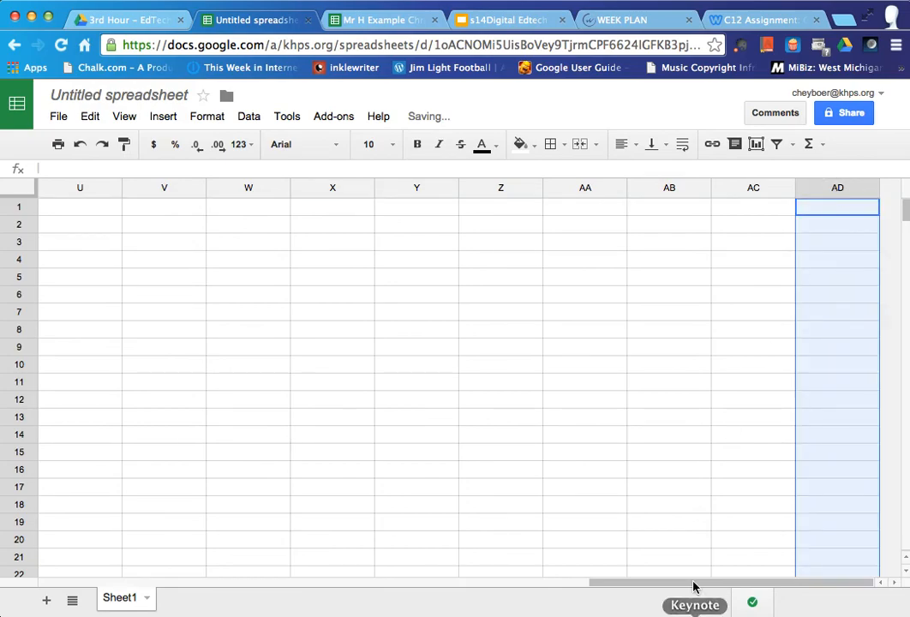
{"action": "left_click_drag", "start_coordinate": [707, 583], "coordinate": [134, 571]}
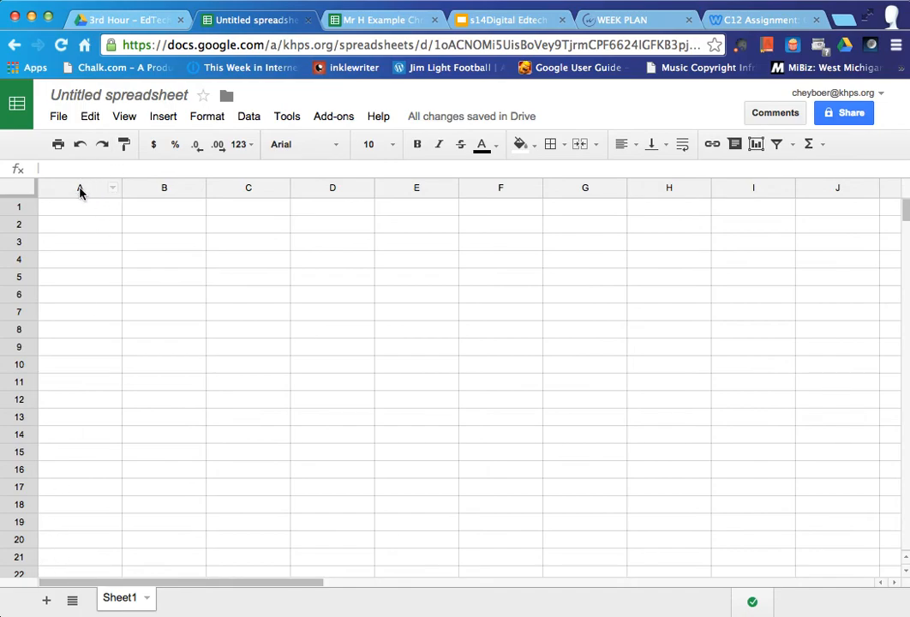
Step: Select the whole sheet and resize columns A to AD to a width of 15 pixels, checking the size against the rubric
{"action": "key", "text": "super+a"}
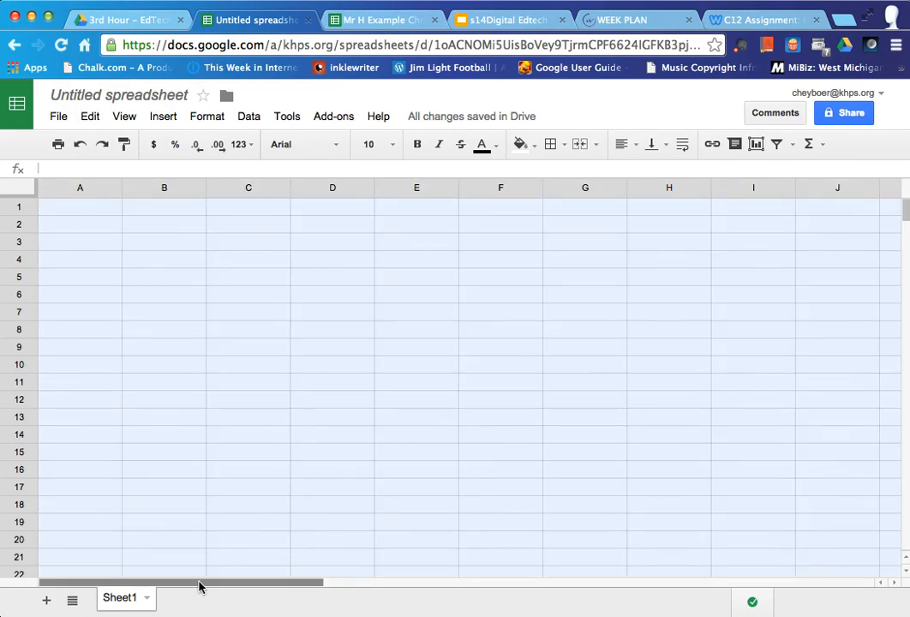
{"action": "left_click_drag", "start_coordinate": [199, 586], "coordinate": [83, 582]}
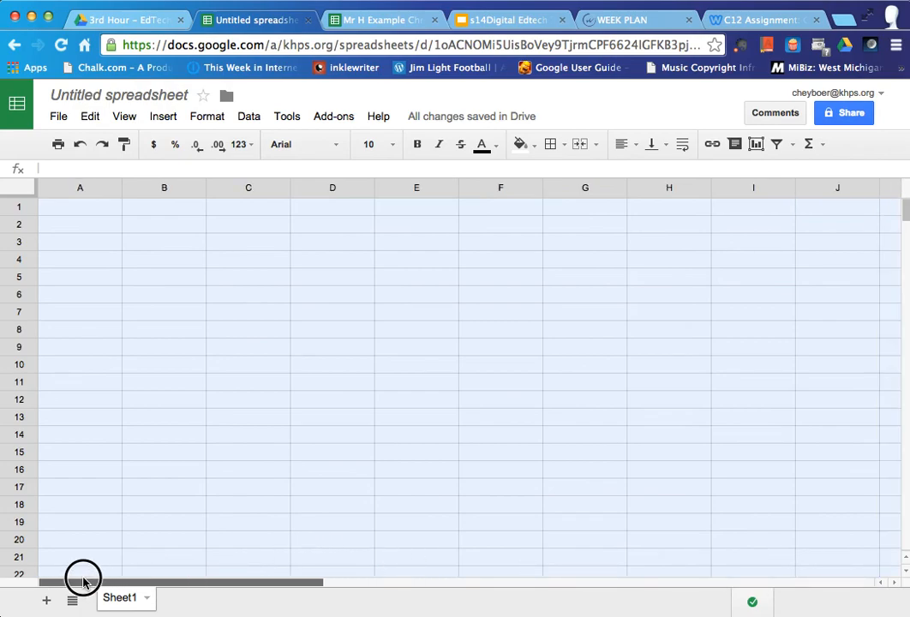
{"action": "right_click", "coordinate": [330, 189]}
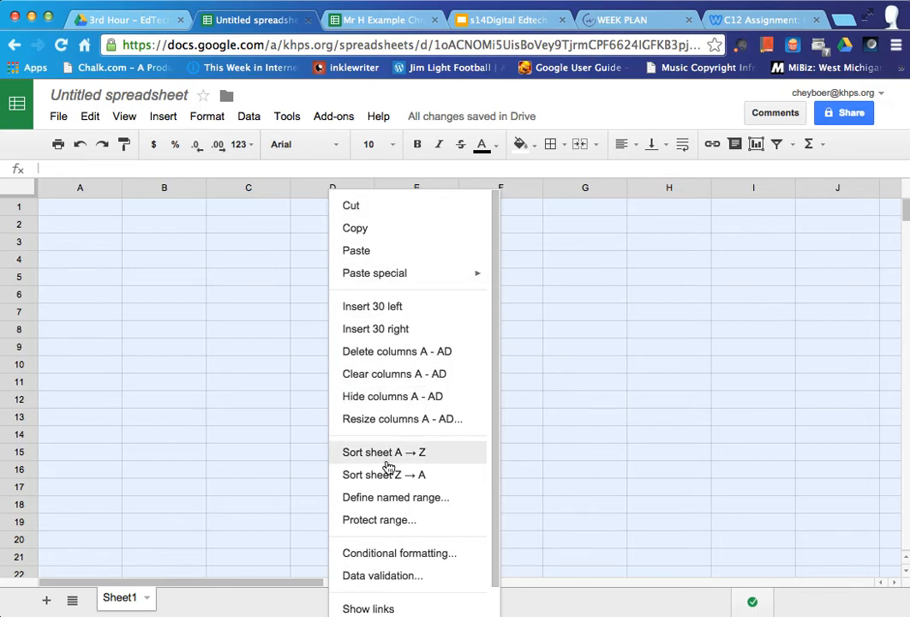
{"action": "left_click", "coordinate": [378, 419]}
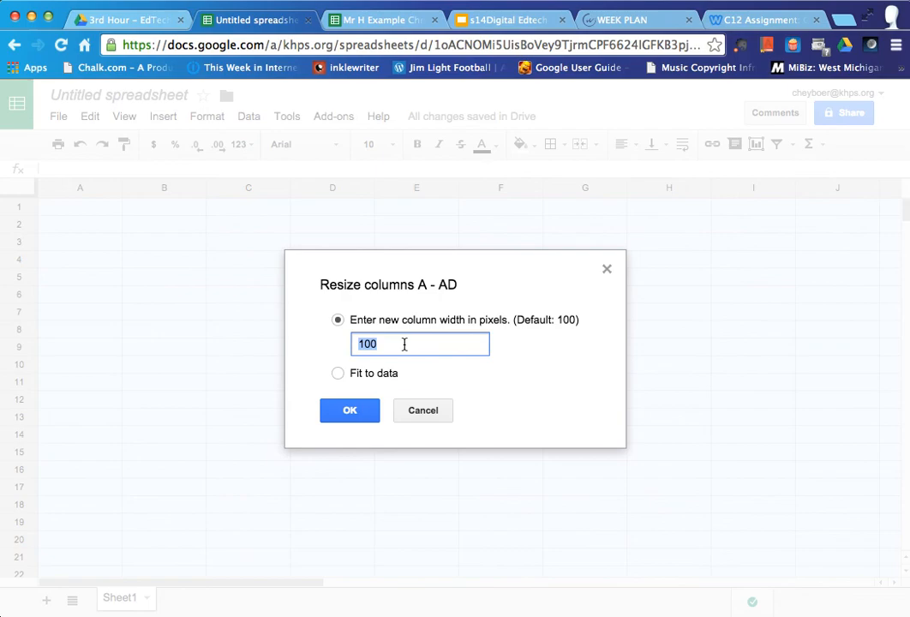
{"action": "type", "text": "15"}
{"action": "left_click", "coordinate": [795, 22]}
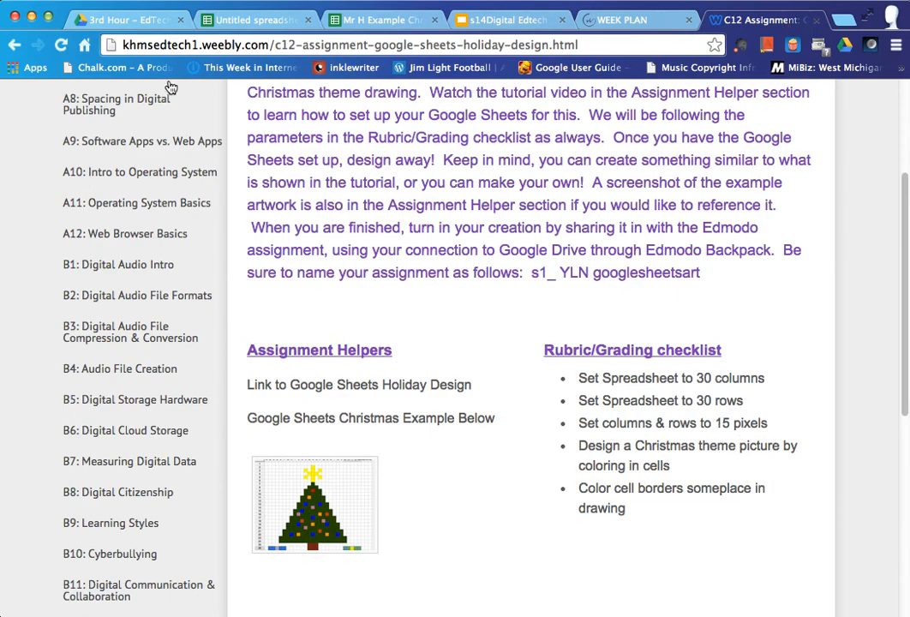
{"action": "left_click", "coordinate": [250, 20]}
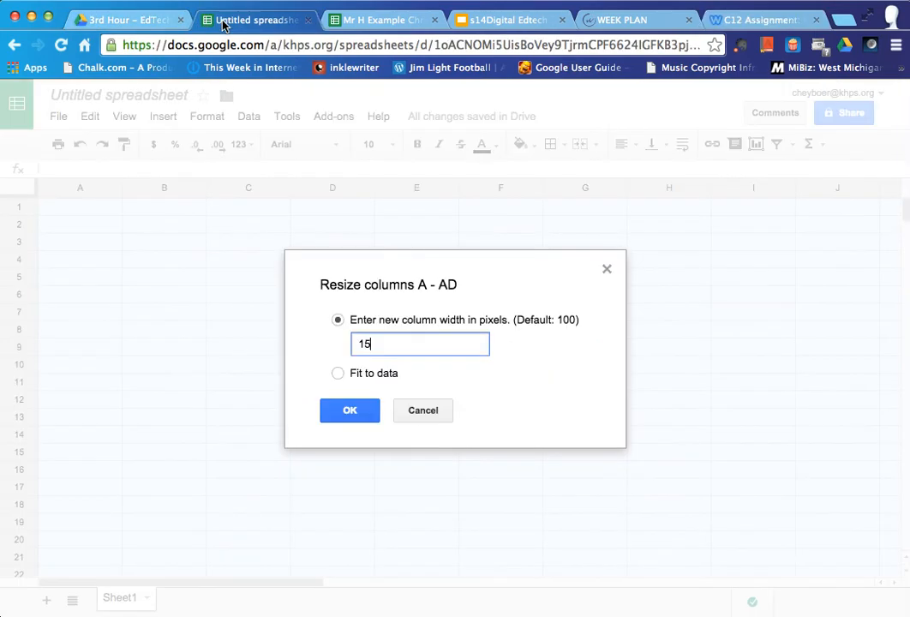
{"action": "left_click", "coordinate": [361, 416]}
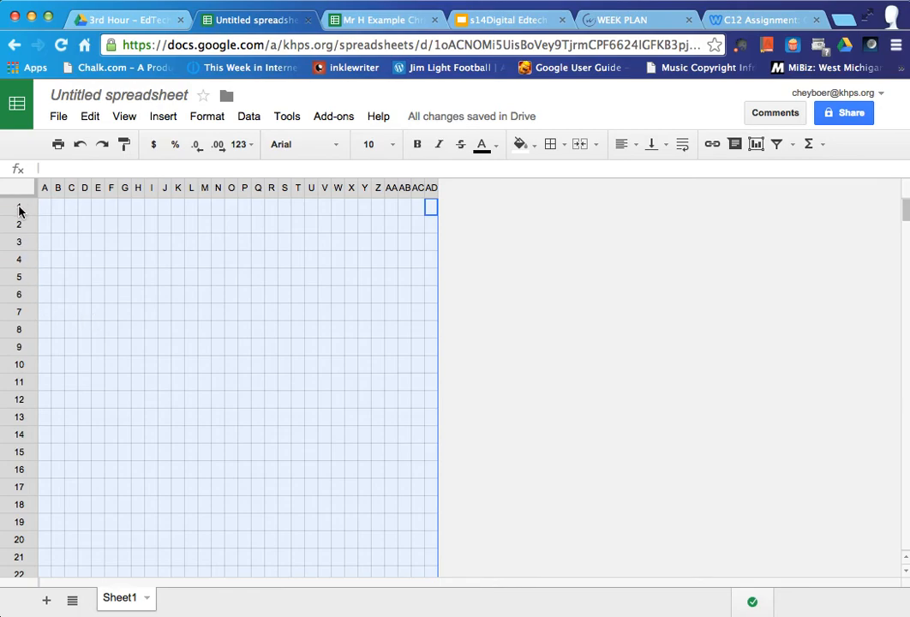
{"action": "left_click_drag", "start_coordinate": [19, 208], "coordinate": [46, 552]}
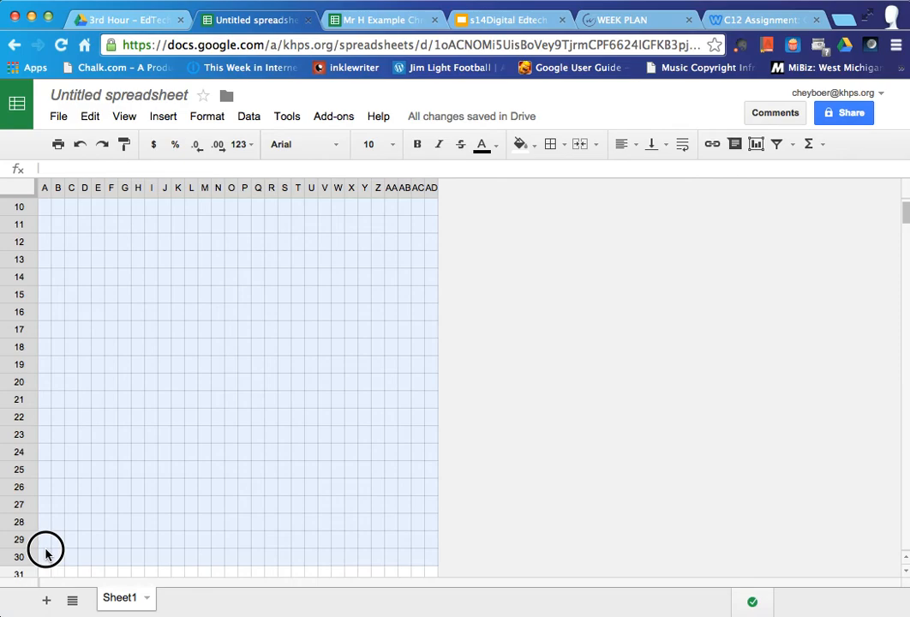
{"action": "scroll", "coordinate": [34, 401], "scroll_direction": "up", "scroll_amount": 3}
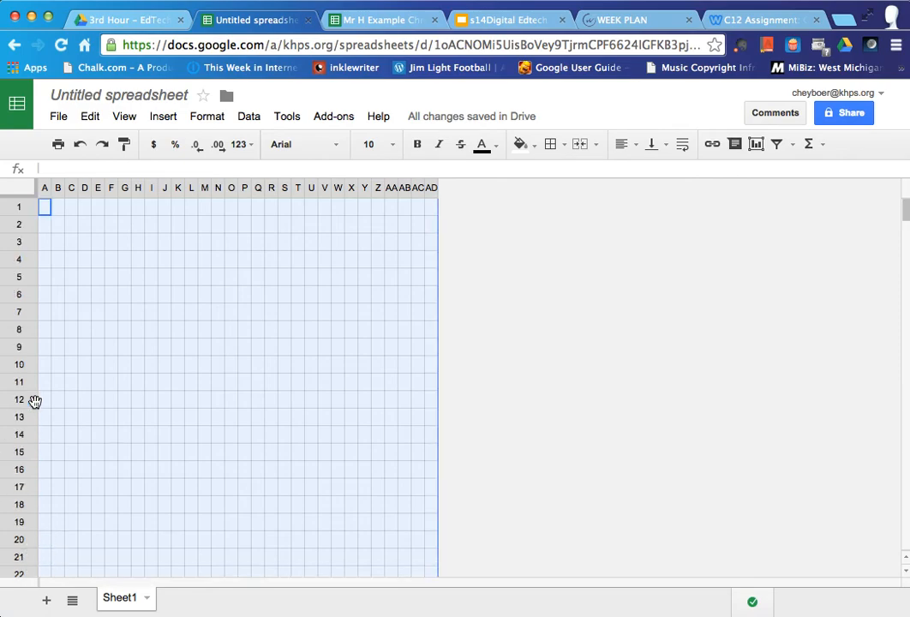
{"action": "scroll", "coordinate": [35, 401], "scroll_direction": "down", "scroll_amount": 3}
{"action": "scroll", "coordinate": [34, 402], "scroll_direction": "up", "scroll_amount": 3}
{"action": "scroll", "coordinate": [35, 401], "scroll_direction": "down", "scroll_amount": 4}
{"action": "scroll", "coordinate": [35, 402], "scroll_direction": "up", "scroll_amount": 3}
Step: Select rows 1 to 30 and resize them to a height of 15 pixels
{"action": "left_click", "coordinate": [19, 210]}
{"action": "scroll", "coordinate": [51, 326], "scroll_direction": "down", "scroll_amount": 5}
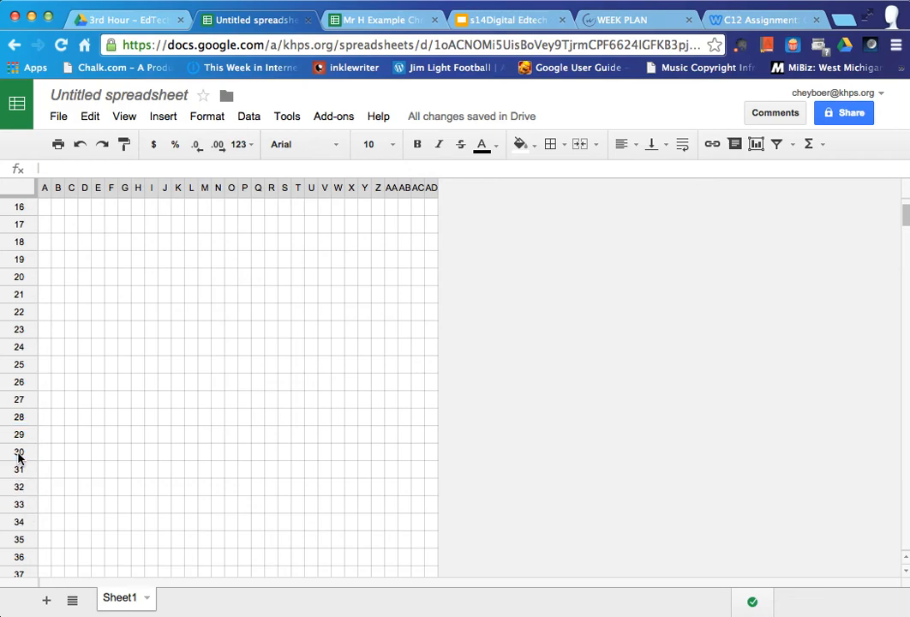
{"action": "left_click", "coordinate": [24, 451], "text": "shift"}
{"action": "scroll", "coordinate": [73, 423], "scroll_direction": "up", "scroll_amount": 5}
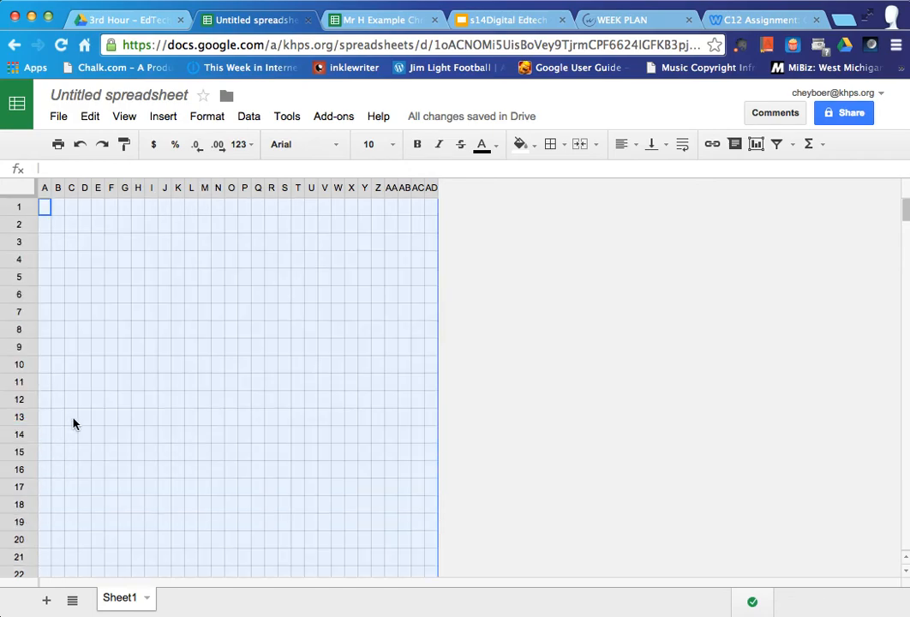
{"action": "right_click", "coordinate": [16, 261]}
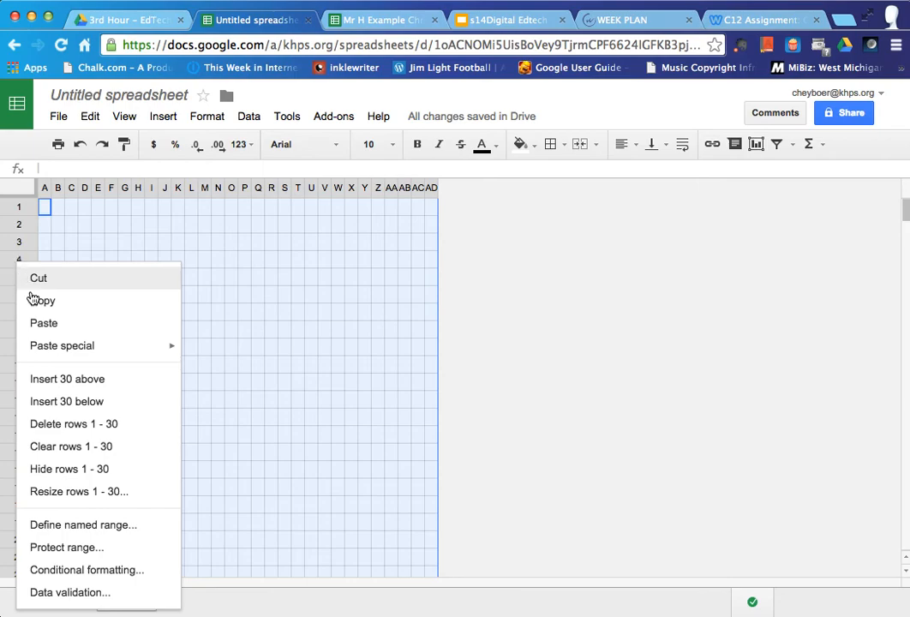
{"action": "left_click", "coordinate": [68, 493]}
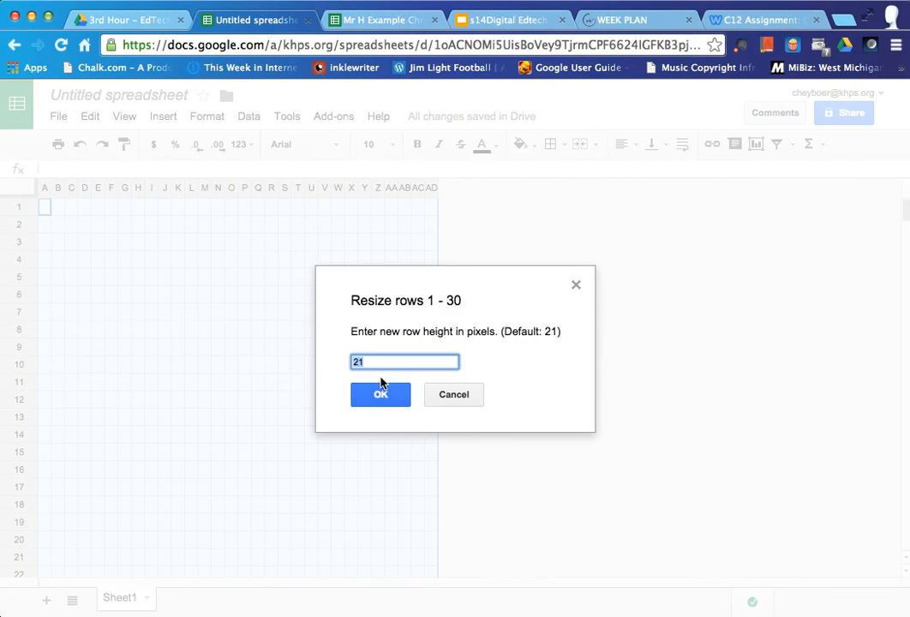
{"action": "type", "text": "15"}
{"action": "left_click", "coordinate": [381, 395]}
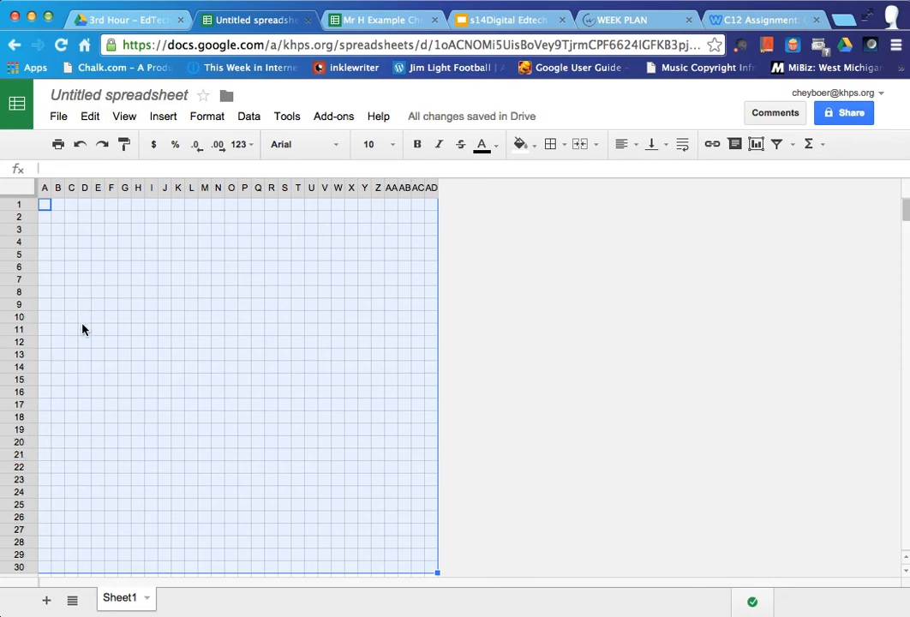
Step: Delete rows 31 to 1000 so the sheet ends at row 30
{"action": "scroll", "coordinate": [70, 445], "scroll_direction": "down", "scroll_amount": 5}
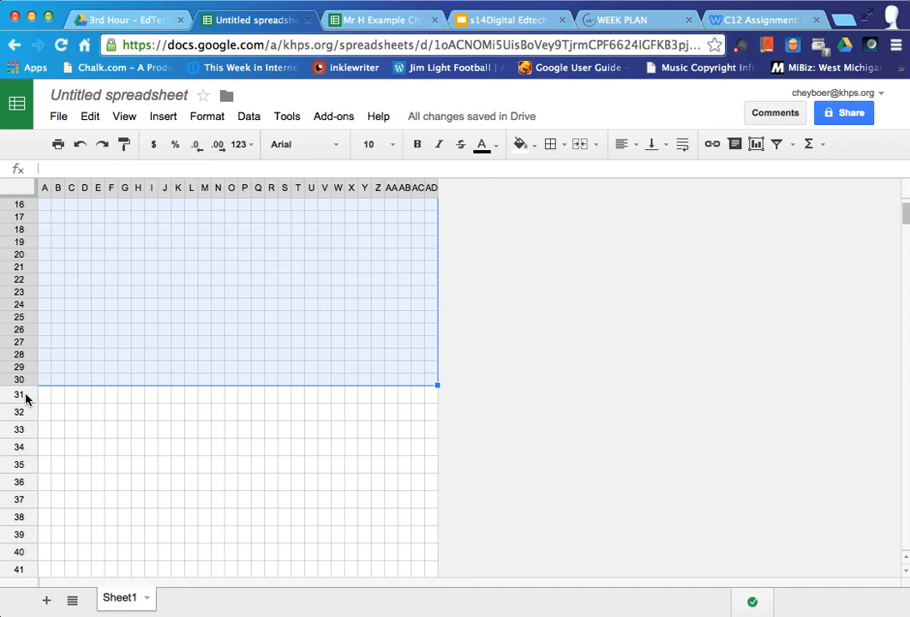
{"action": "left_click", "coordinate": [26, 397]}
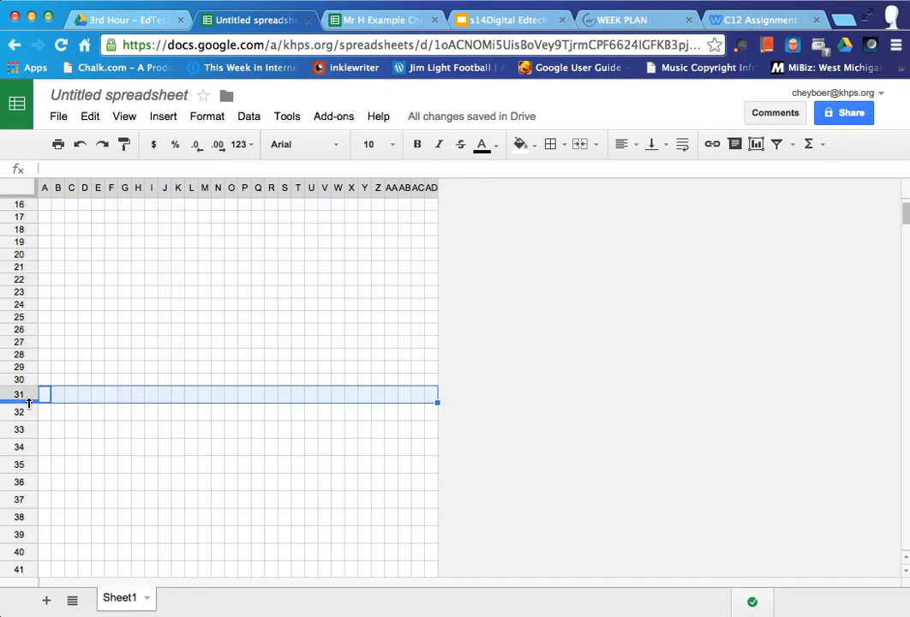
{"action": "scroll", "coordinate": [119, 487], "scroll_direction": "down", "scroll_amount": 20}
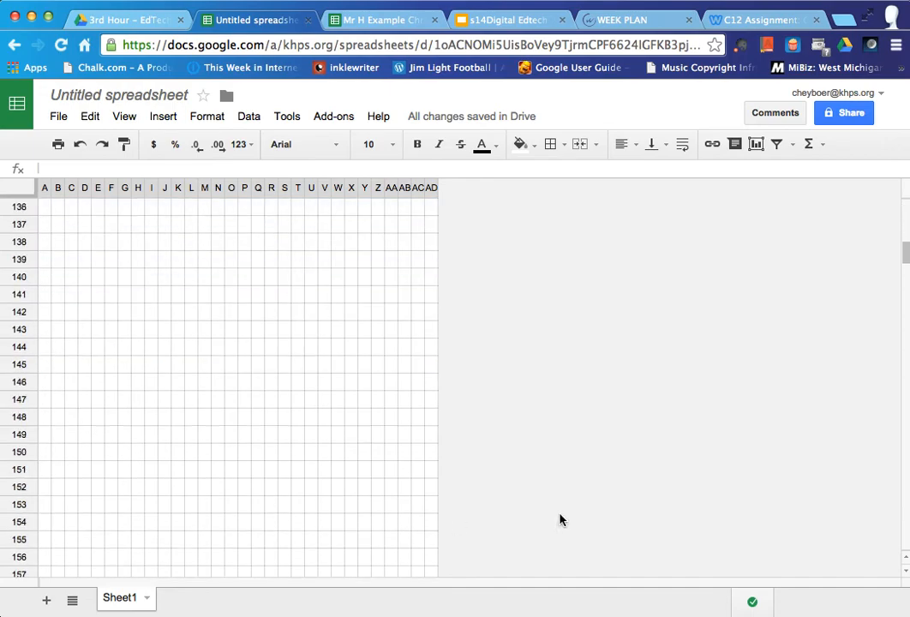
{"action": "left_click_drag", "start_coordinate": [905, 252], "coordinate": [909, 547]}
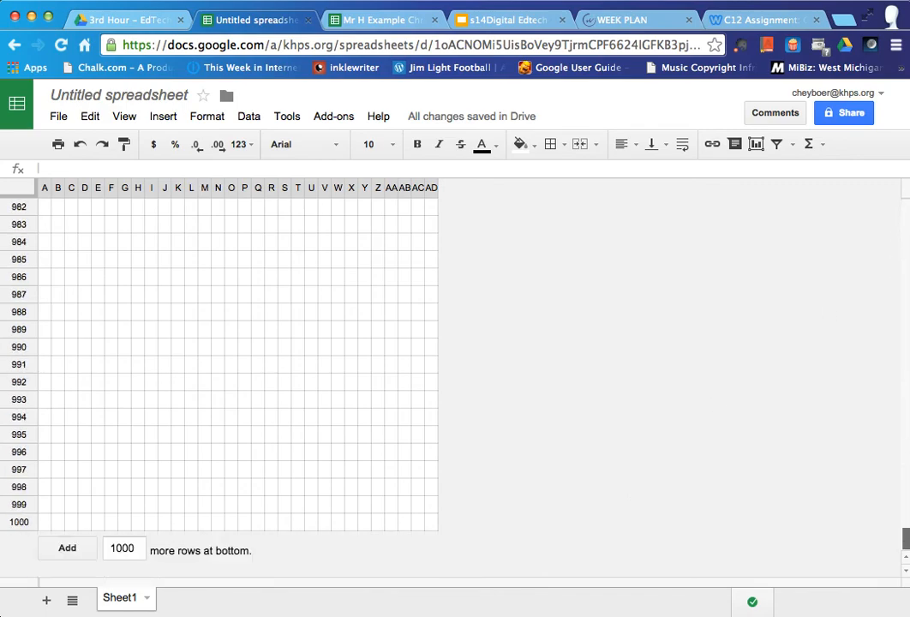
{"action": "left_click", "coordinate": [24, 525], "text": "shift"}
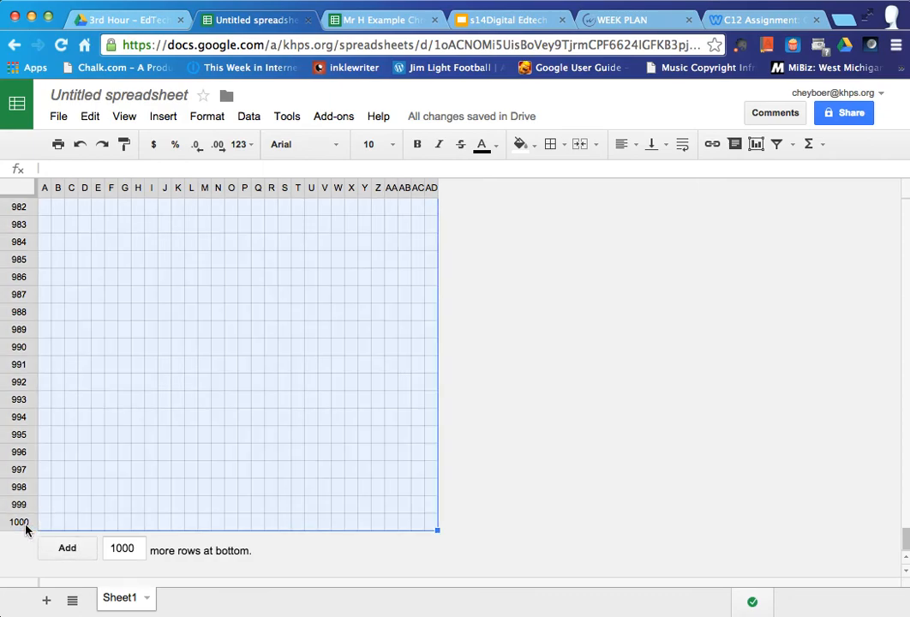
{"action": "scroll", "coordinate": [21, 525], "scroll_direction": "up", "scroll_amount": 20}
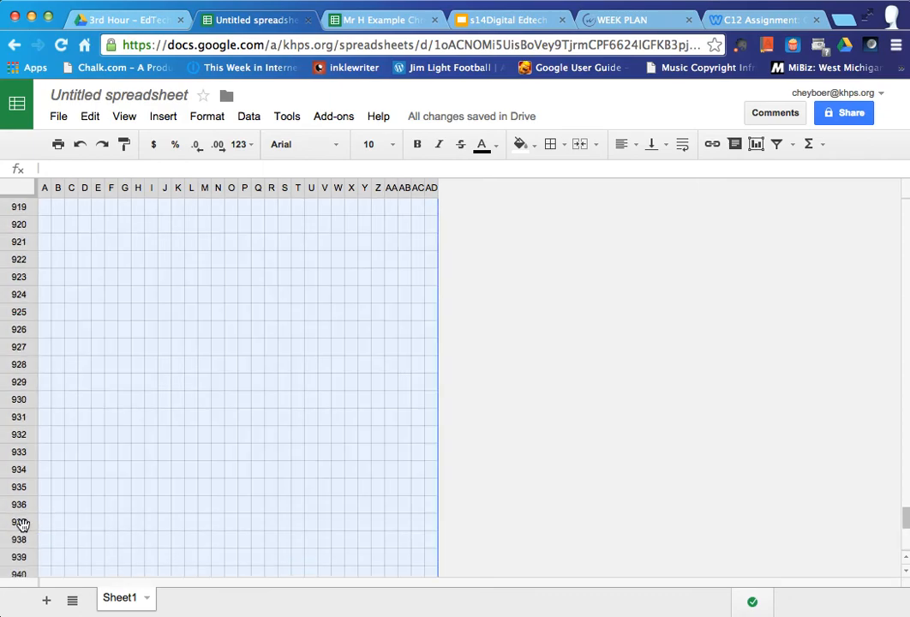
{"action": "scroll", "coordinate": [21, 525], "scroll_direction": "up", "scroll_amount": 18}
{"action": "scroll", "coordinate": [21, 525], "scroll_direction": "down", "scroll_amount": 2}
{"action": "scroll", "coordinate": [21, 524], "scroll_direction": "up", "scroll_amount": 1}
{"action": "scroll", "coordinate": [22, 525], "scroll_direction": "up", "scroll_amount": 5}
{"action": "scroll", "coordinate": [22, 525], "scroll_direction": "down", "scroll_amount": 3}
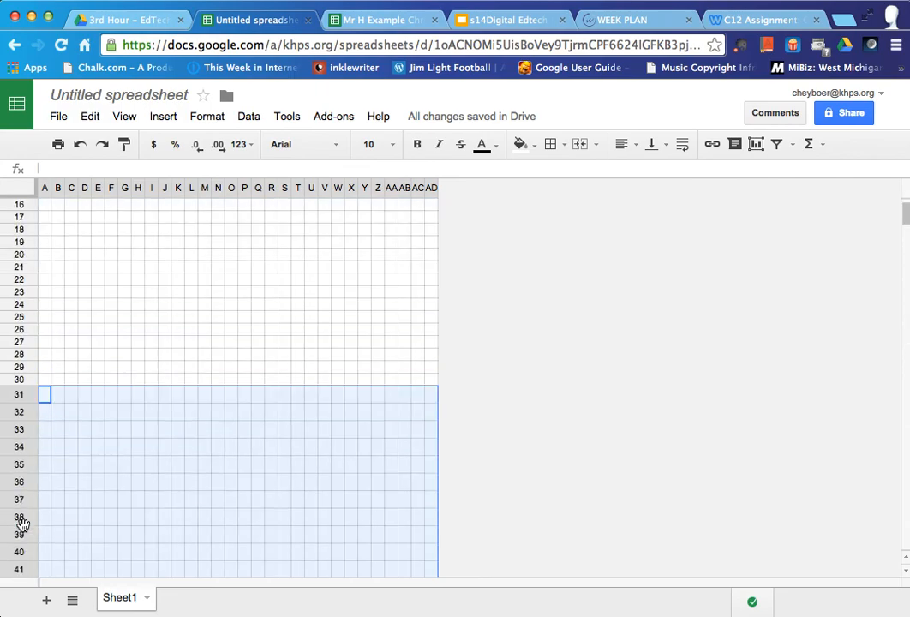
{"action": "left_click_drag", "start_coordinate": [24, 474], "coordinate": [20, 502]}
{"action": "right_click", "coordinate": [21, 502]}
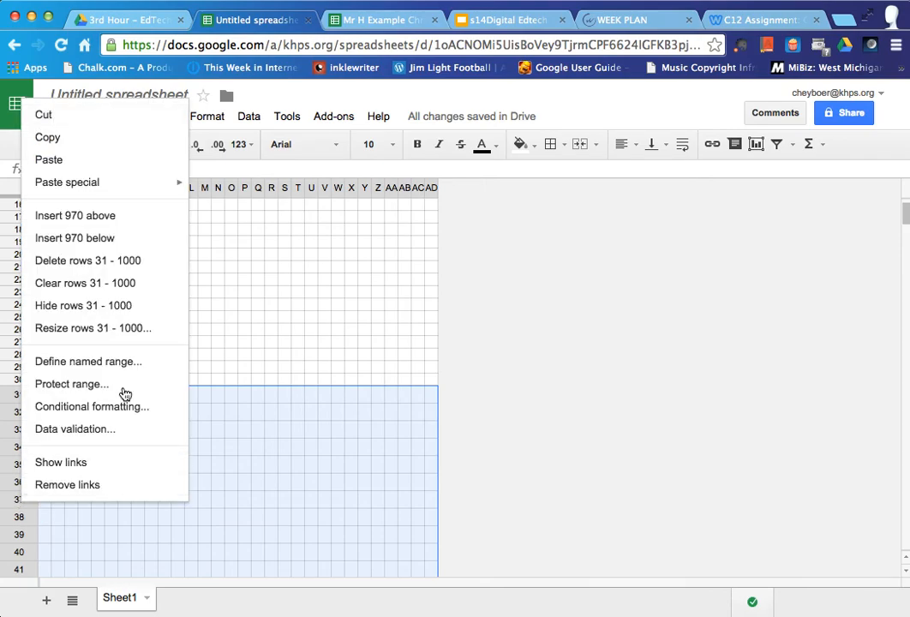
{"action": "left_click", "coordinate": [124, 265]}
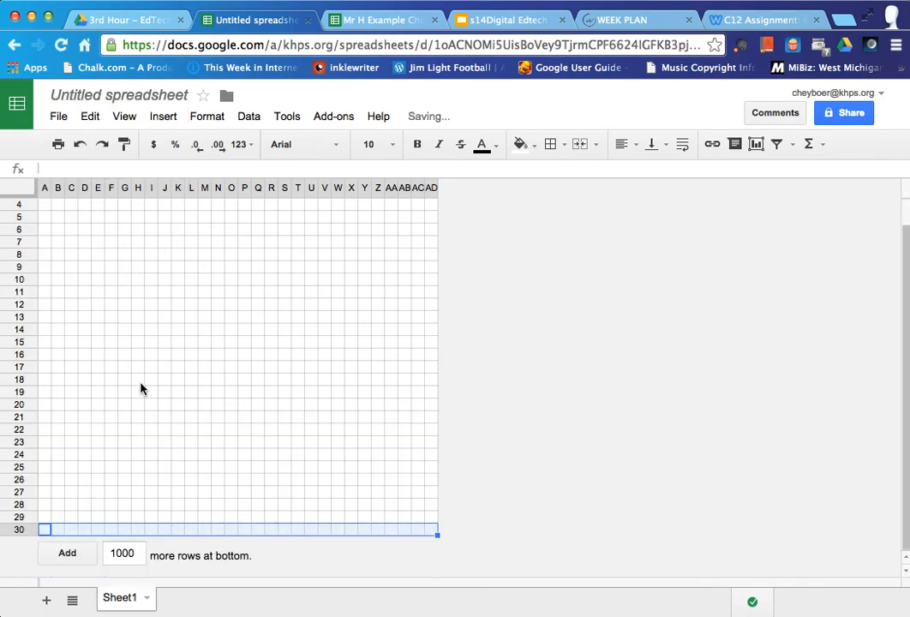
{"action": "scroll", "coordinate": [133, 380], "scroll_direction": "up", "scroll_amount": 2}
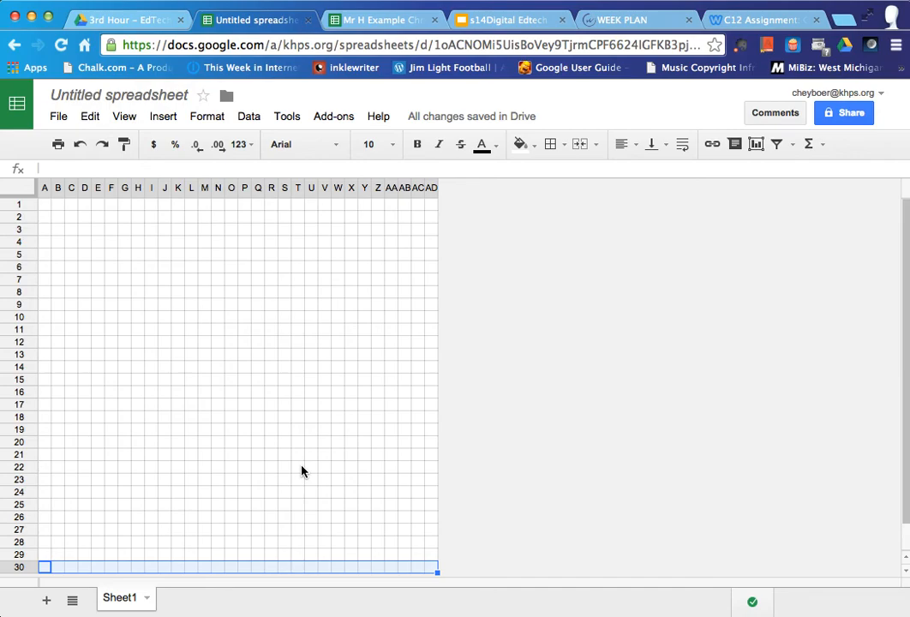
Step: Locate the middle of the grid by checking the cells in columns N and O along rows 30 and 1
{"action": "left_click", "coordinate": [220, 570]}
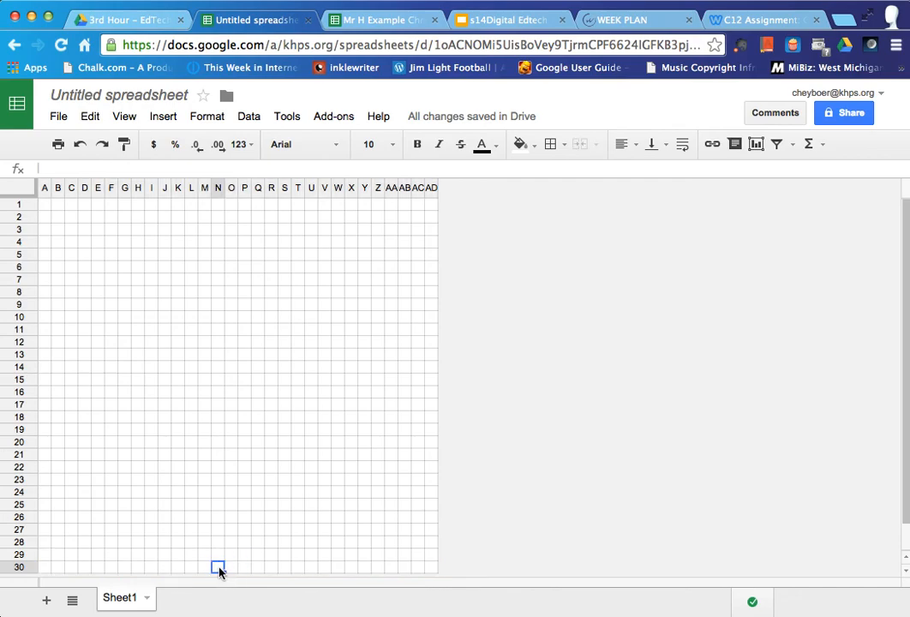
{"action": "left_click", "coordinate": [234, 569]}
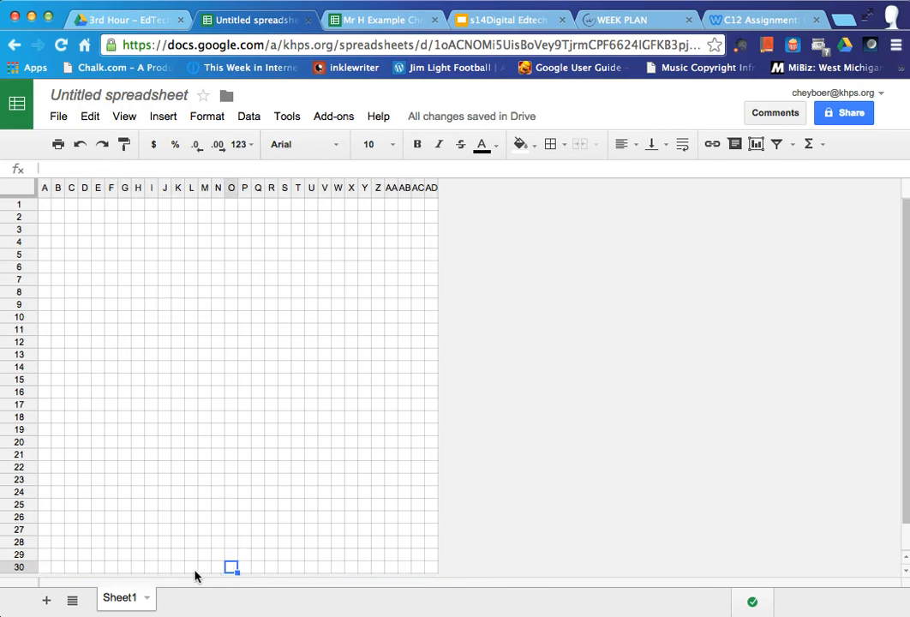
{"action": "left_click", "coordinate": [217, 569]}
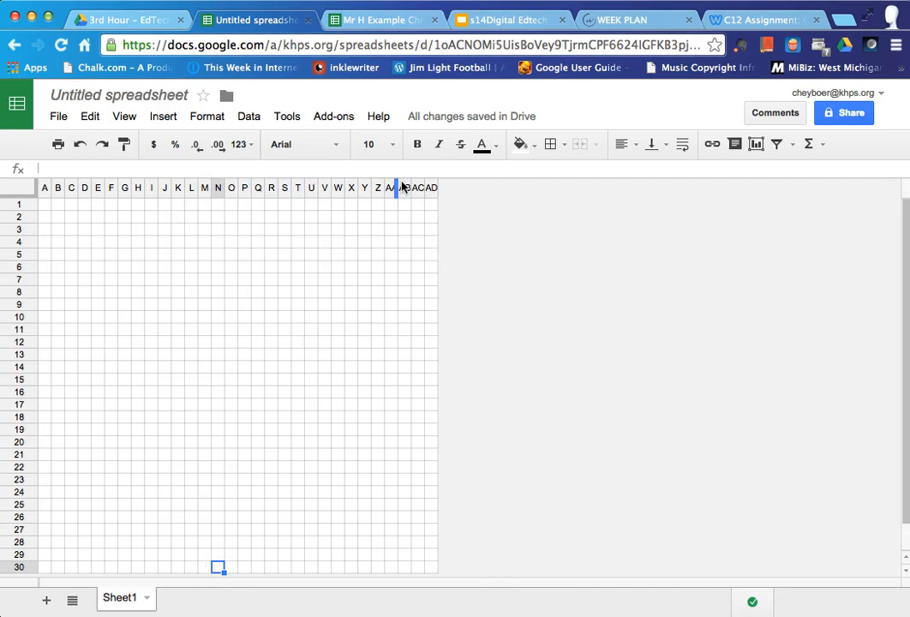
{"action": "left_click", "coordinate": [232, 206]}
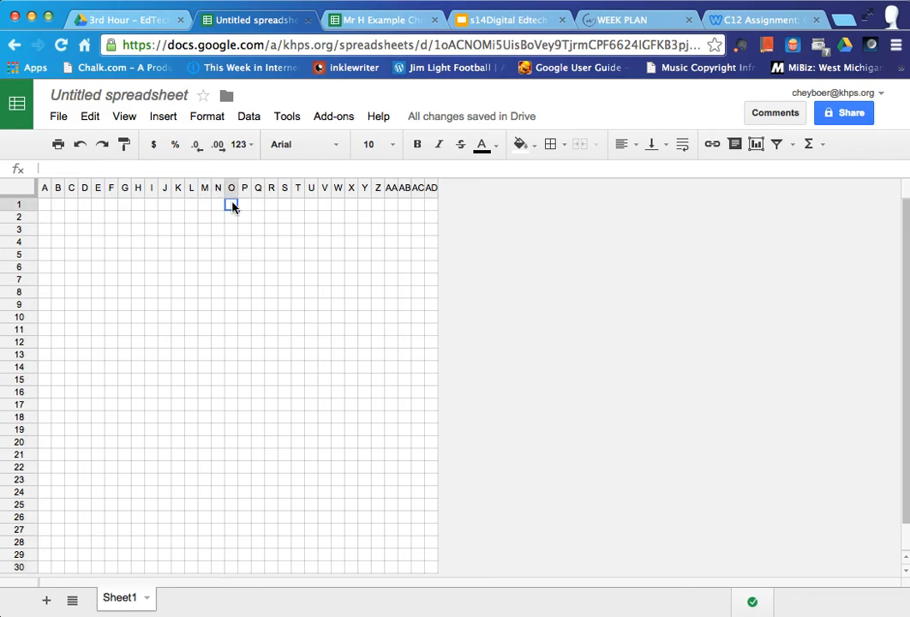
{"action": "left_click", "coordinate": [220, 571]}
{"action": "left_click", "coordinate": [232, 570]}
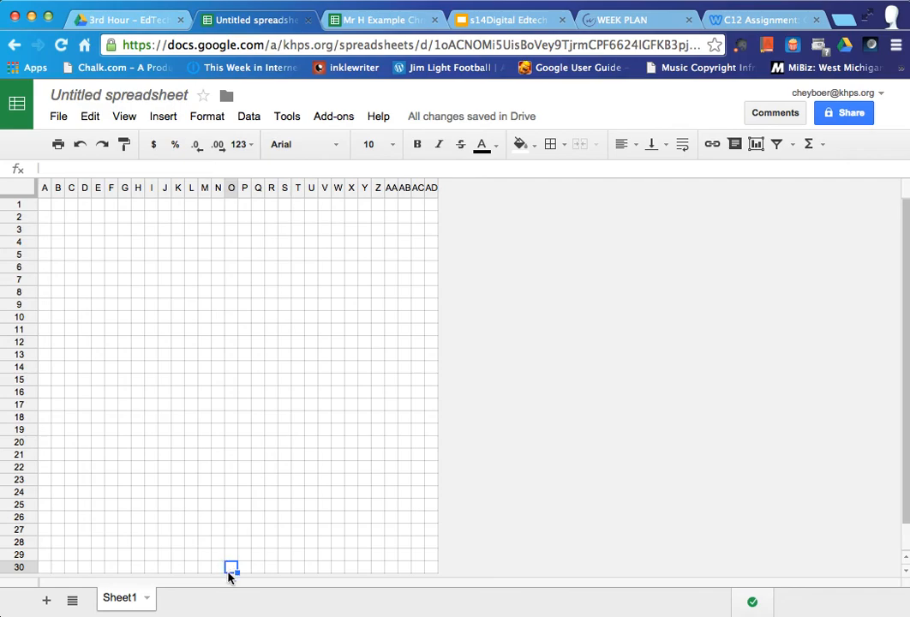
Step: Count the cells along row 30 on both sides of column O to plan a centred base for the drawing
{"action": "left_click", "coordinate": [191, 568]}
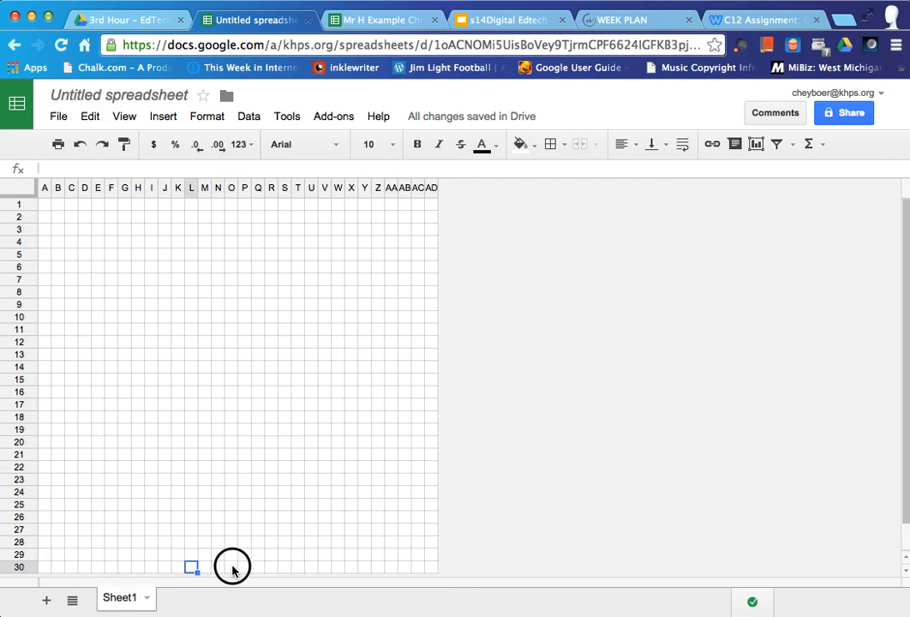
{"action": "left_click", "coordinate": [232, 569]}
{"action": "left_click_drag", "start_coordinate": [219, 573], "coordinate": [191, 570]}
{"action": "left_click", "coordinate": [178, 570]}
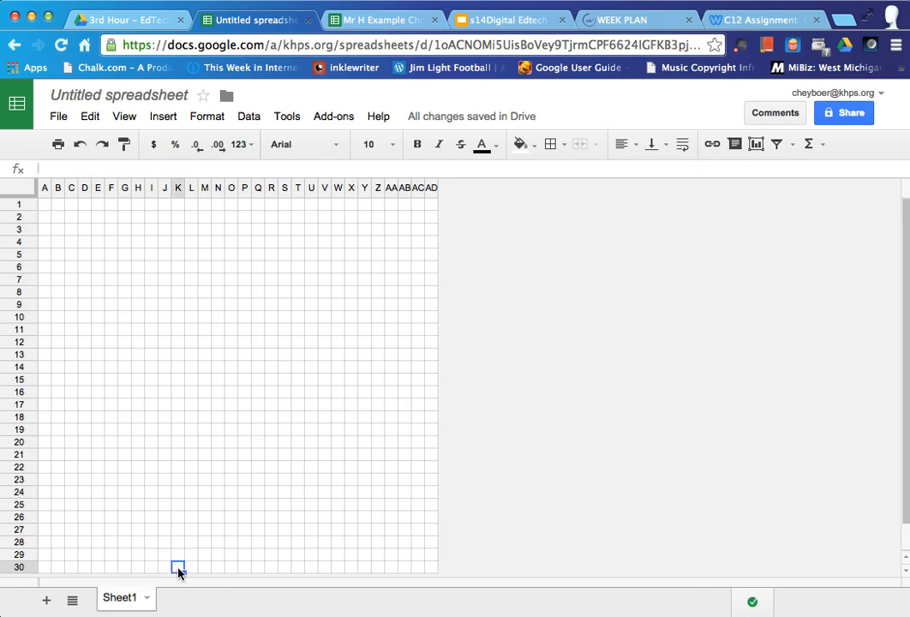
{"action": "left_click", "coordinate": [165, 570]}
{"action": "left_click", "coordinate": [231, 570]}
{"action": "left_click", "coordinate": [246, 570]}
{"action": "left_click", "coordinate": [255, 568]}
{"action": "left_click", "coordinate": [278, 569]}
{"action": "left_click", "coordinate": [286, 570]}
Step: Fill cells J30 to T30 with dark red 1 as the lowest row of the tree's base
{"action": "left_click", "coordinate": [297, 570]}
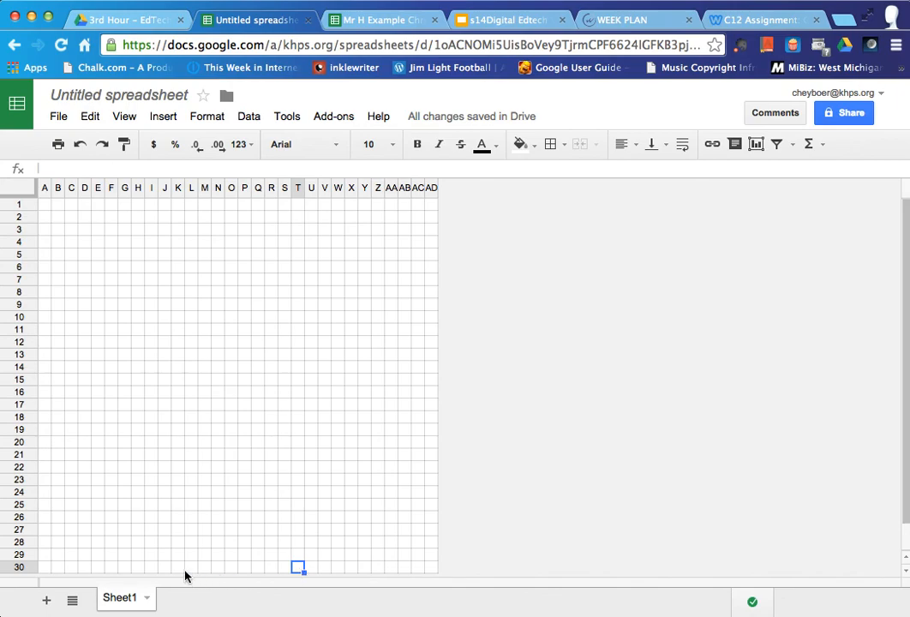
{"action": "left_click", "coordinate": [160, 569], "text": "shift"}
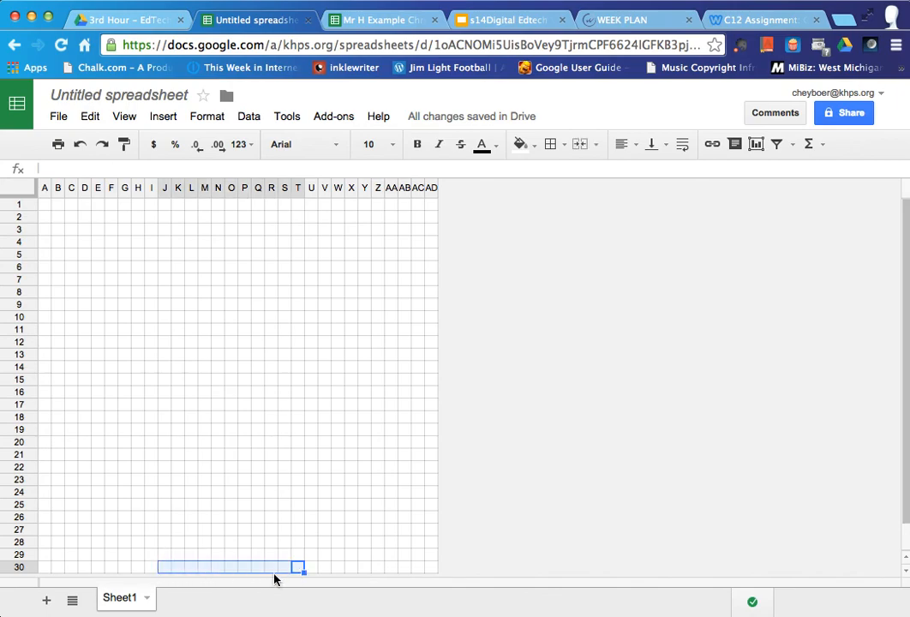
{"action": "left_click", "coordinate": [535, 150]}
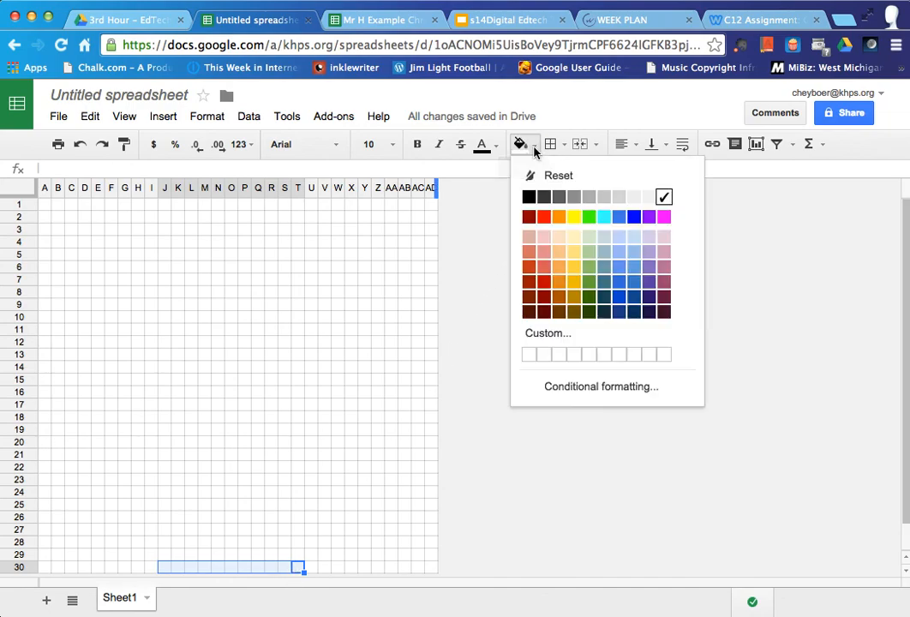
{"action": "left_click", "coordinate": [544, 283]}
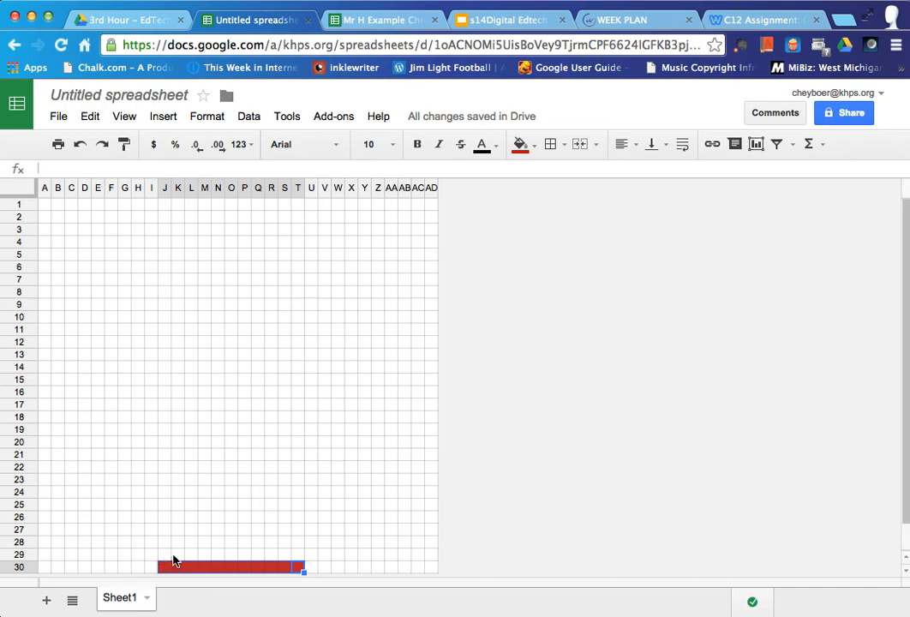
Step: Fill cells K29 to S29 with dark red 1, checking the example Christmas drawing for the base's shape
{"action": "left_click_drag", "start_coordinate": [175, 555], "coordinate": [284, 562]}
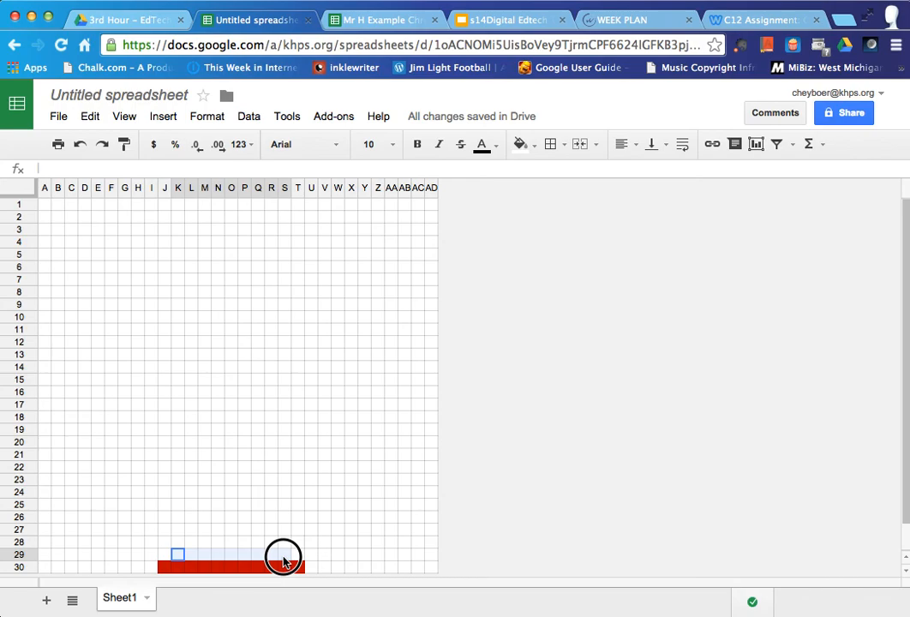
{"action": "left_click", "coordinate": [364, 21]}
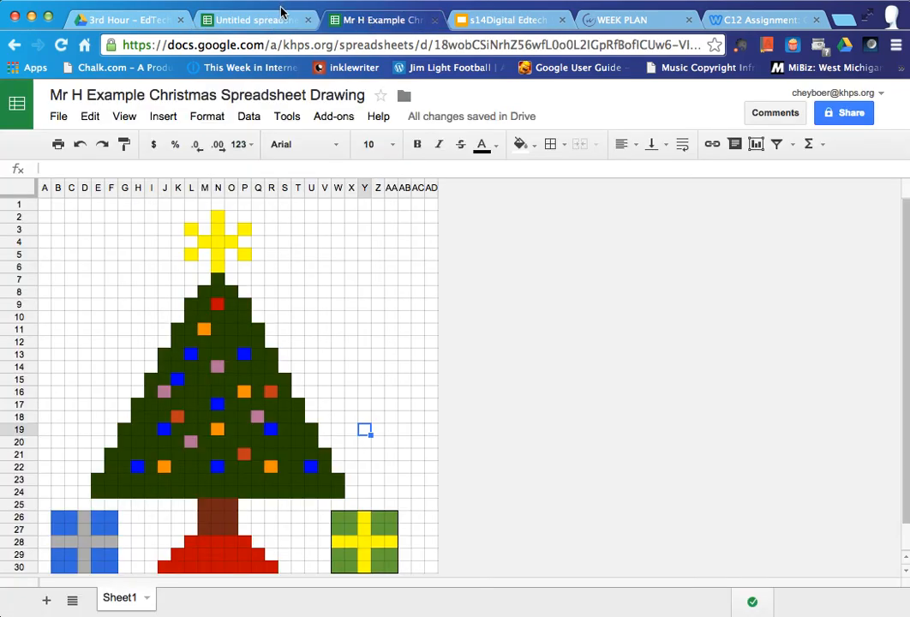
{"action": "left_click", "coordinate": [219, 20]}
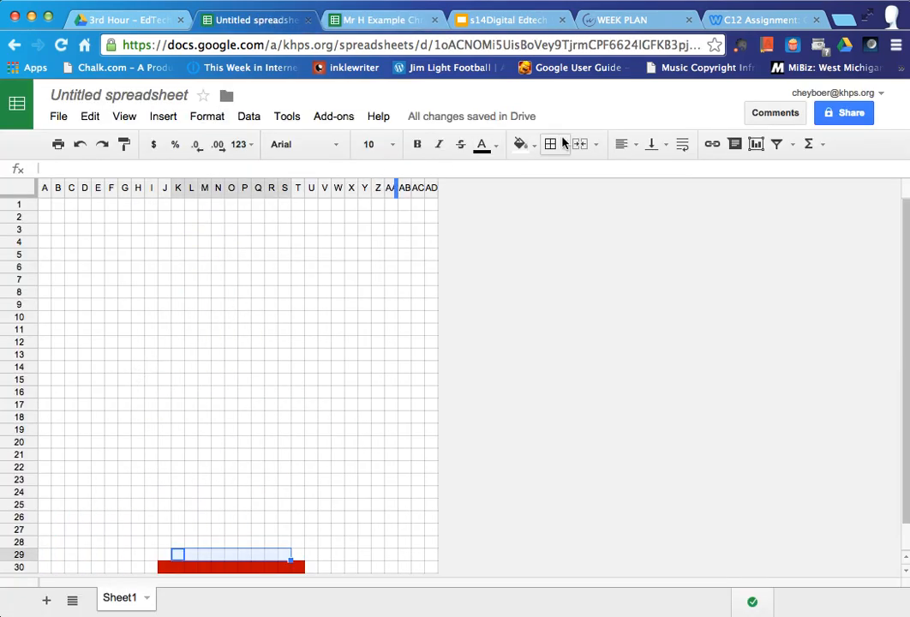
{"action": "left_click", "coordinate": [534, 148]}
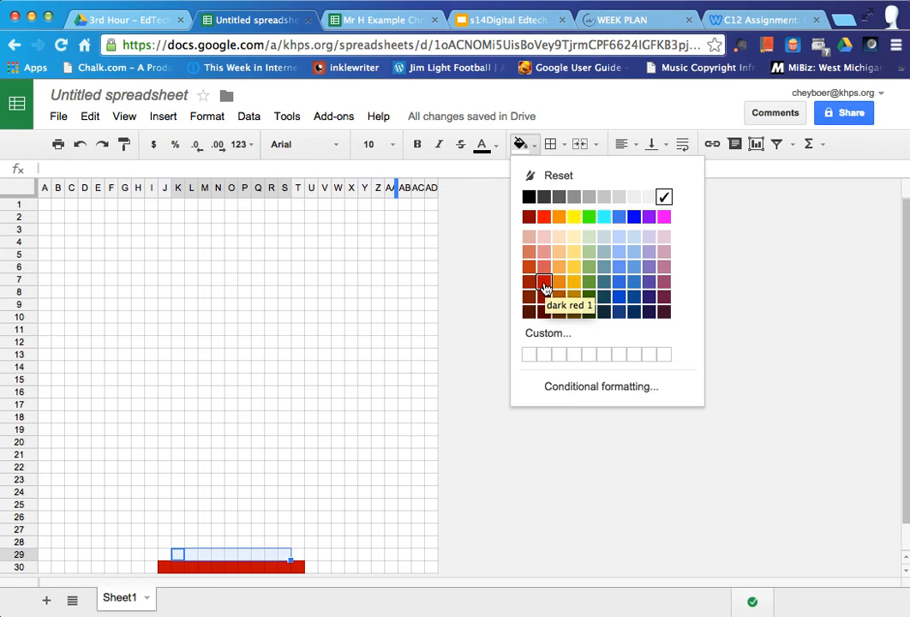
{"action": "left_click", "coordinate": [544, 288]}
Step: Fill cells L28 to R28 with dark red 1 as the top row of the tree's base
{"action": "left_click_drag", "start_coordinate": [190, 541], "coordinate": [270, 549]}
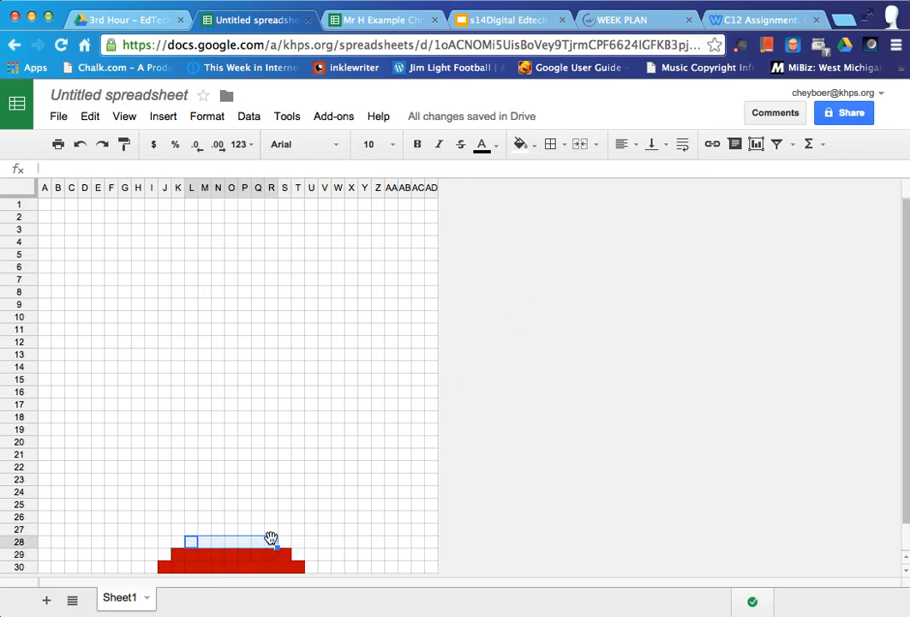
{"action": "left_click", "coordinate": [523, 144]}
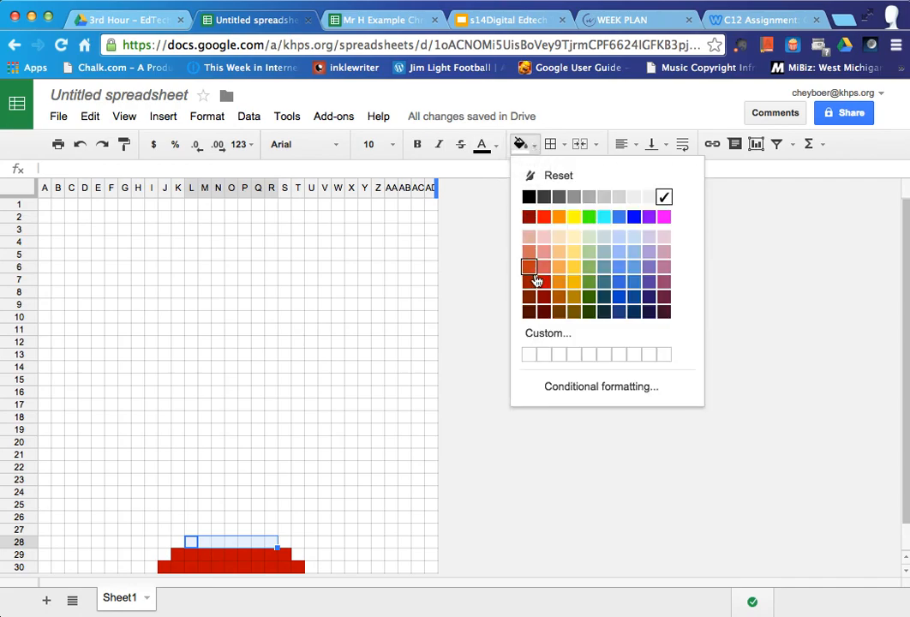
{"action": "left_click", "coordinate": [544, 288]}
{"action": "left_click", "coordinate": [246, 526]}
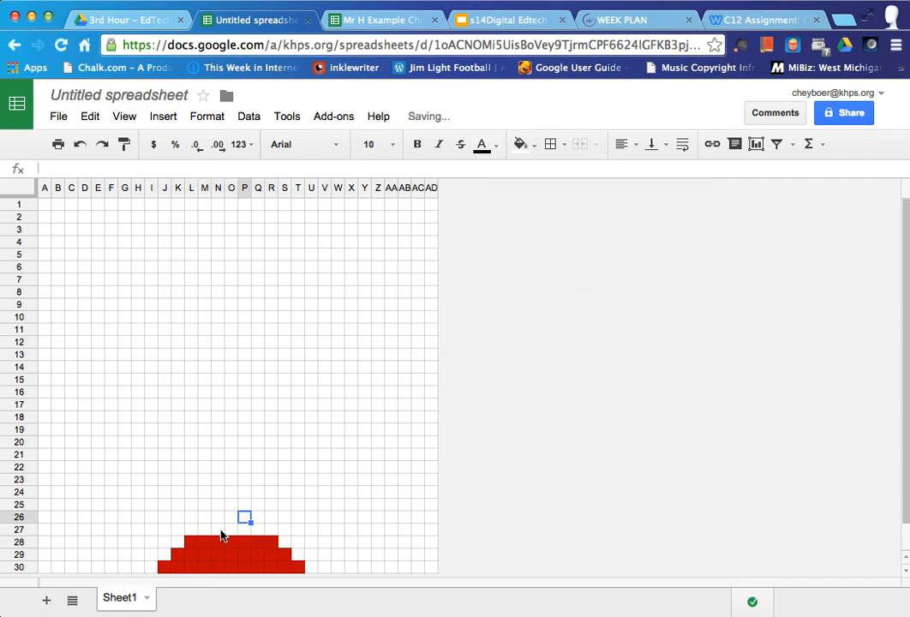
Step: Fill cells N25 to P27 with the custom brown #992a15 as the tree's trunk above the red base
{"action": "left_click", "coordinate": [219, 530]}
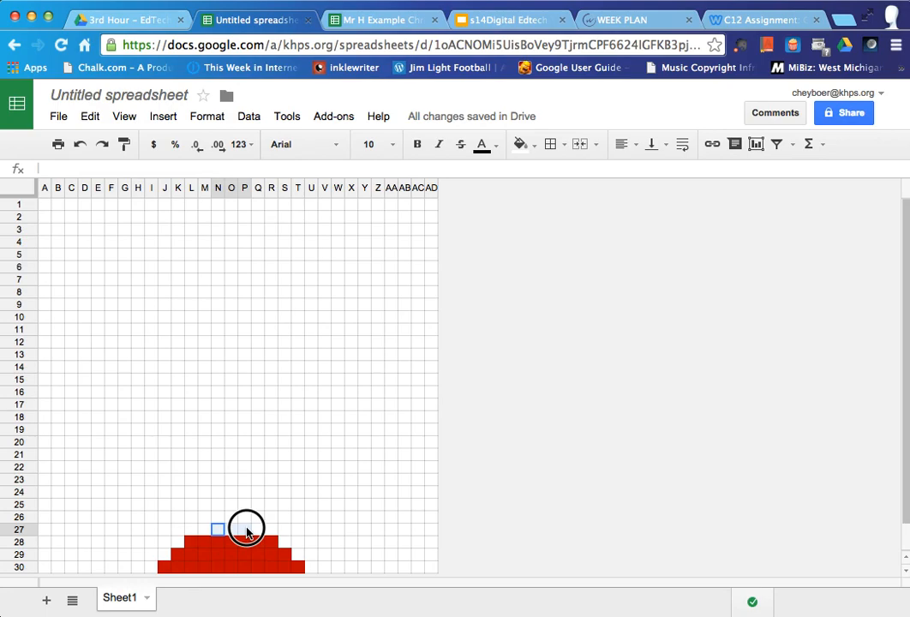
{"action": "left_click_drag", "start_coordinate": [247, 532], "coordinate": [214, 506]}
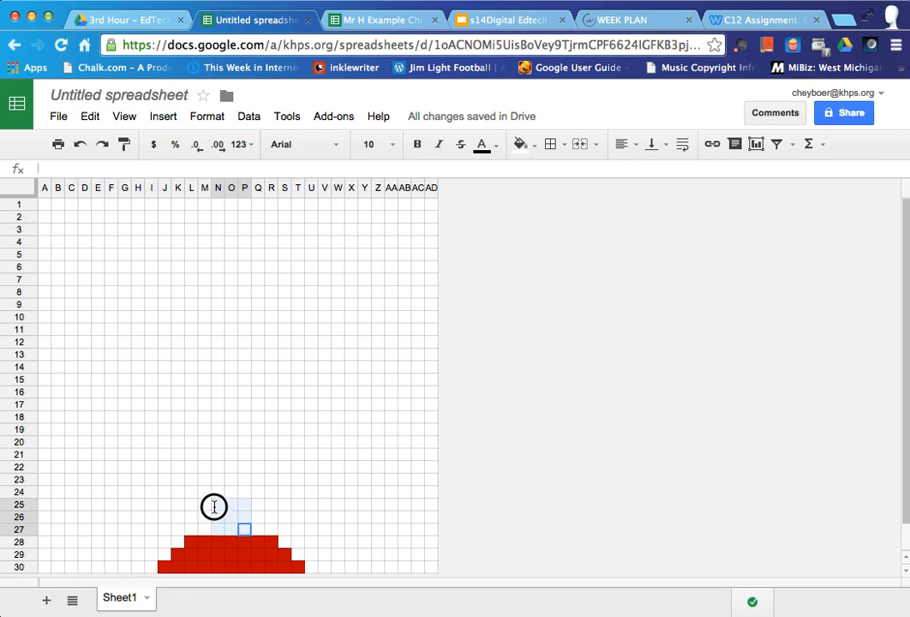
{"action": "left_click_drag", "start_coordinate": [215, 507], "coordinate": [214, 507]}
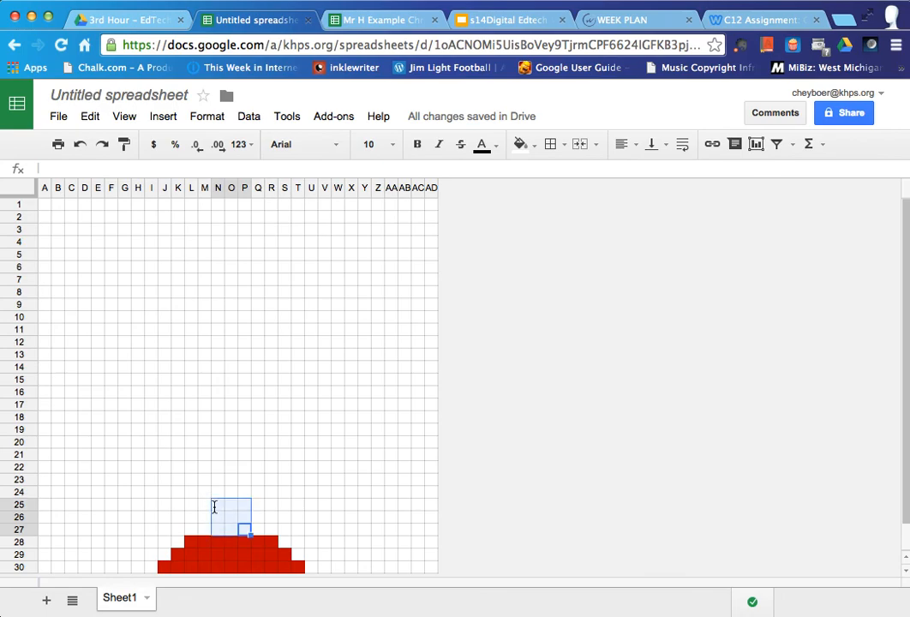
{"action": "left_click", "coordinate": [537, 147]}
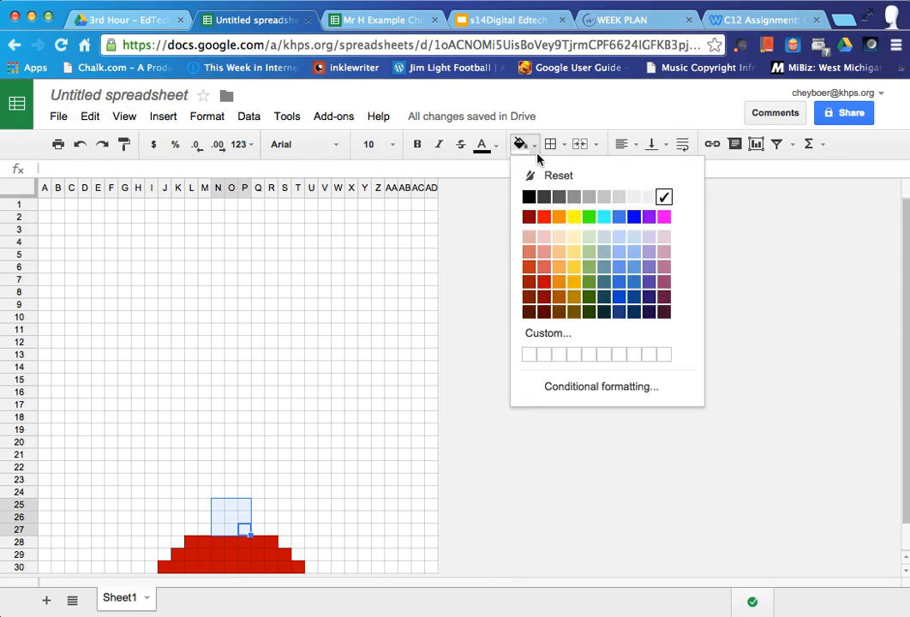
{"action": "left_click", "coordinate": [561, 339]}
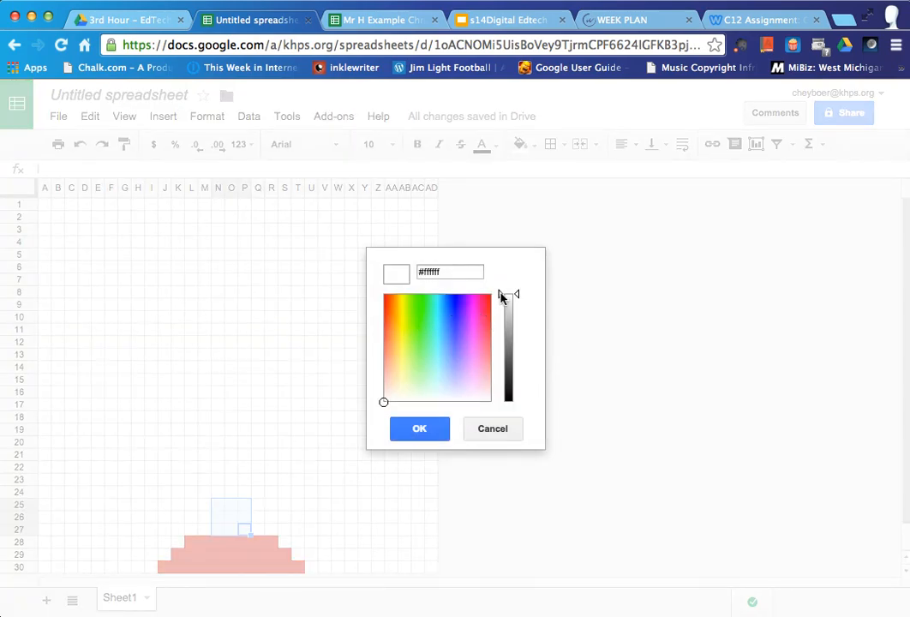
{"action": "left_click_drag", "start_coordinate": [502, 296], "coordinate": [504, 337]}
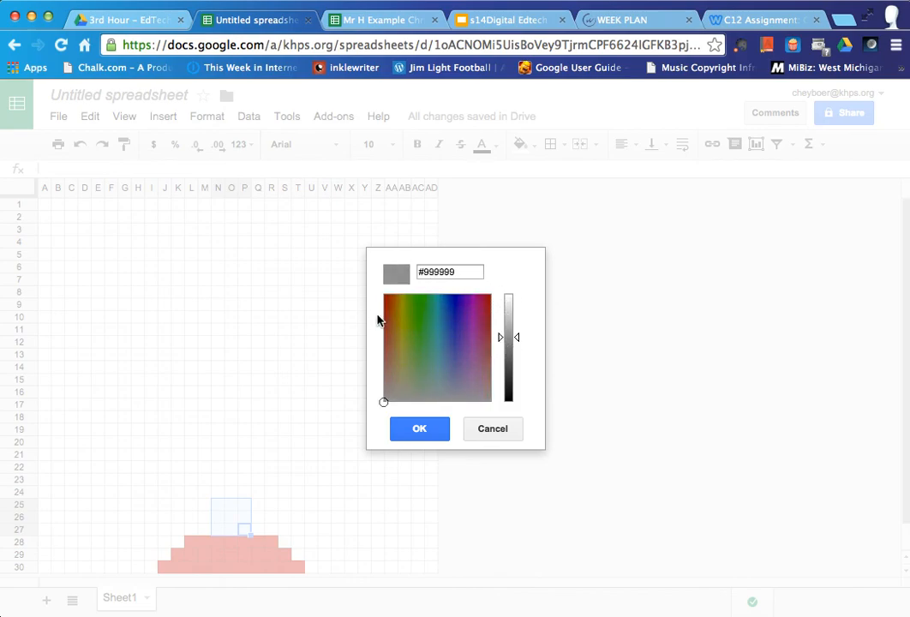
{"action": "left_click", "coordinate": [387, 321]}
{"action": "left_click", "coordinate": [387, 309]}
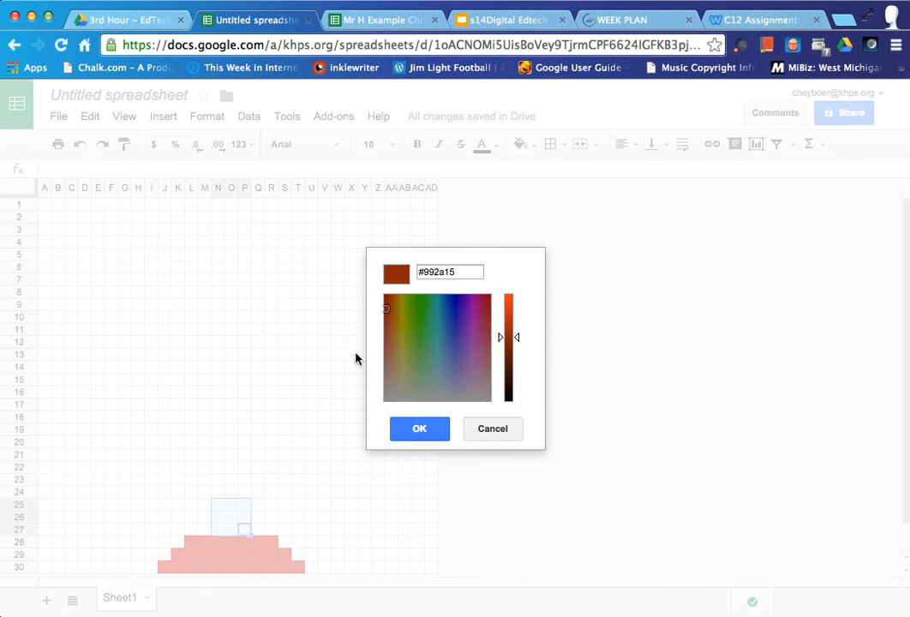
{"action": "left_click", "coordinate": [419, 429]}
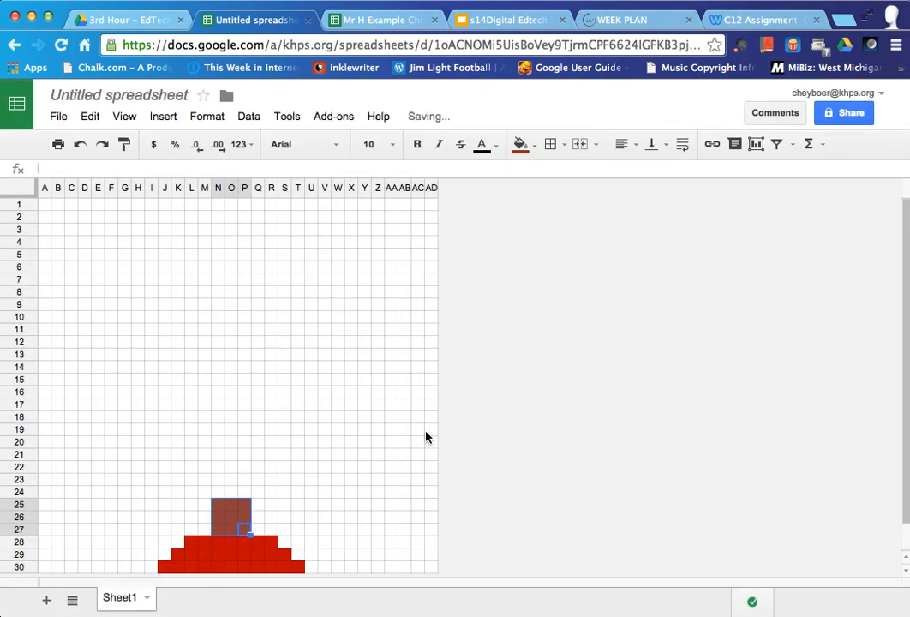
{"action": "left_click", "coordinate": [287, 519]}
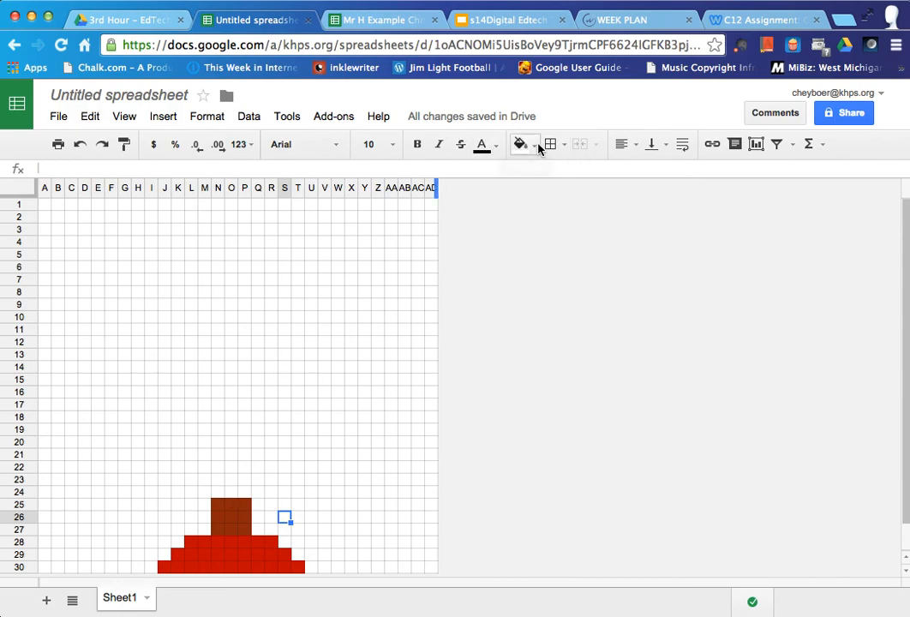
Step: Fill cells O8 to O24 with dark green 2 as the tree's vertical centre line above the trunk
{"action": "left_click_drag", "start_coordinate": [230, 496], "coordinate": [228, 291]}
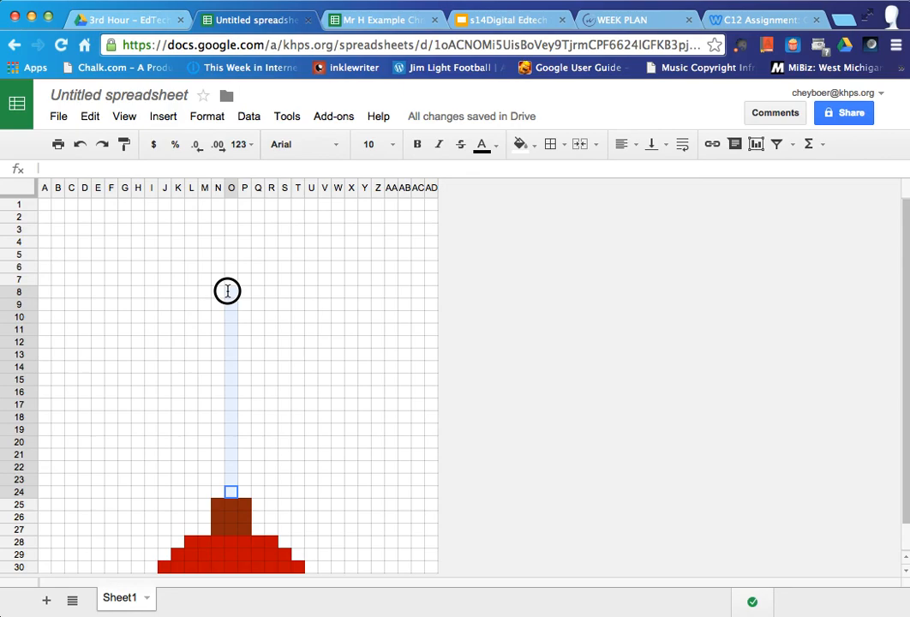
{"action": "left_click_drag", "start_coordinate": [228, 290], "coordinate": [228, 291]}
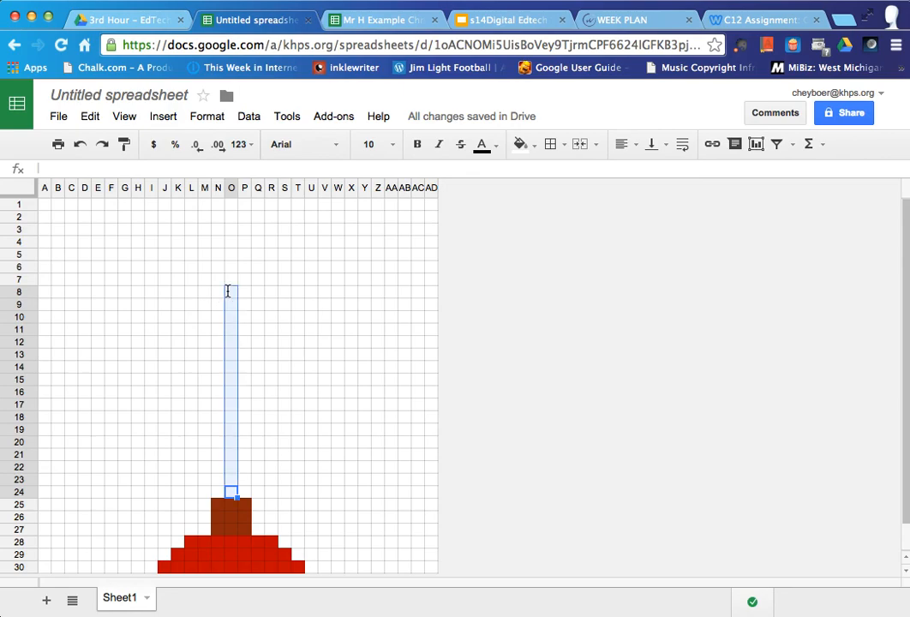
{"action": "left_click", "coordinate": [535, 145]}
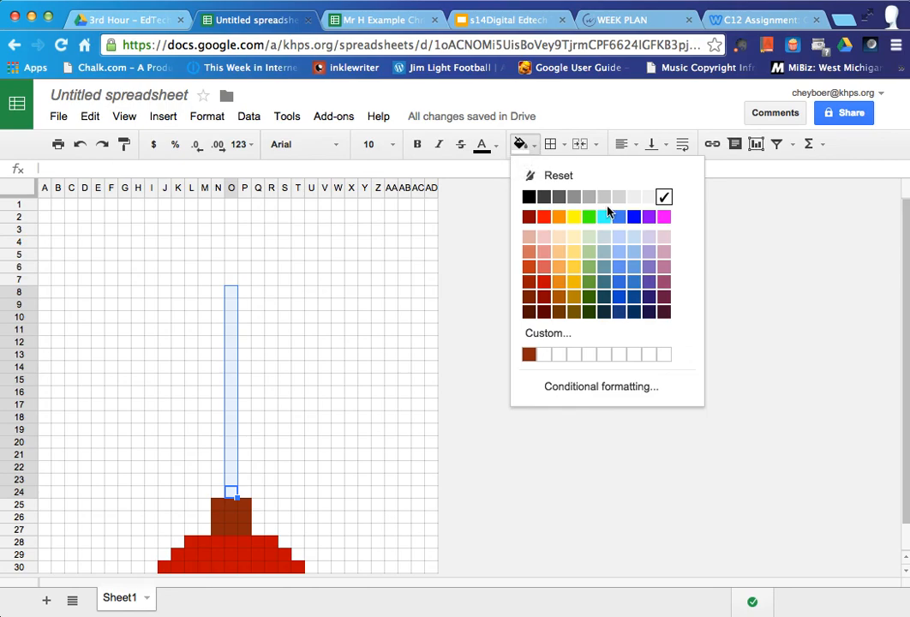
{"action": "left_click", "coordinate": [589, 297]}
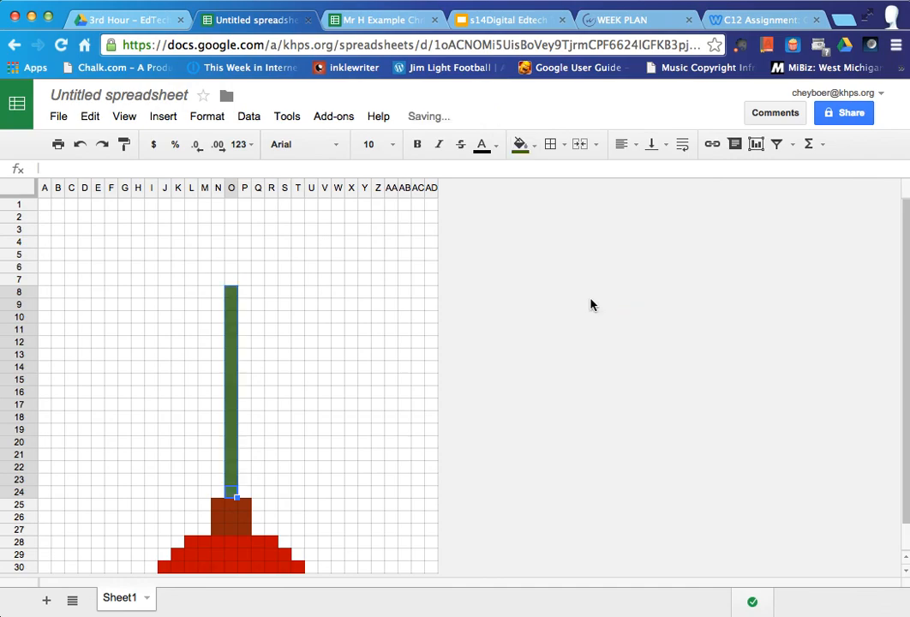
Step: Fill cells N9 to P10 with dark green 2 to widen the tree just below its tip
{"action": "left_click", "coordinate": [229, 302]}
{"action": "left_click_drag", "start_coordinate": [219, 305], "coordinate": [241, 317]}
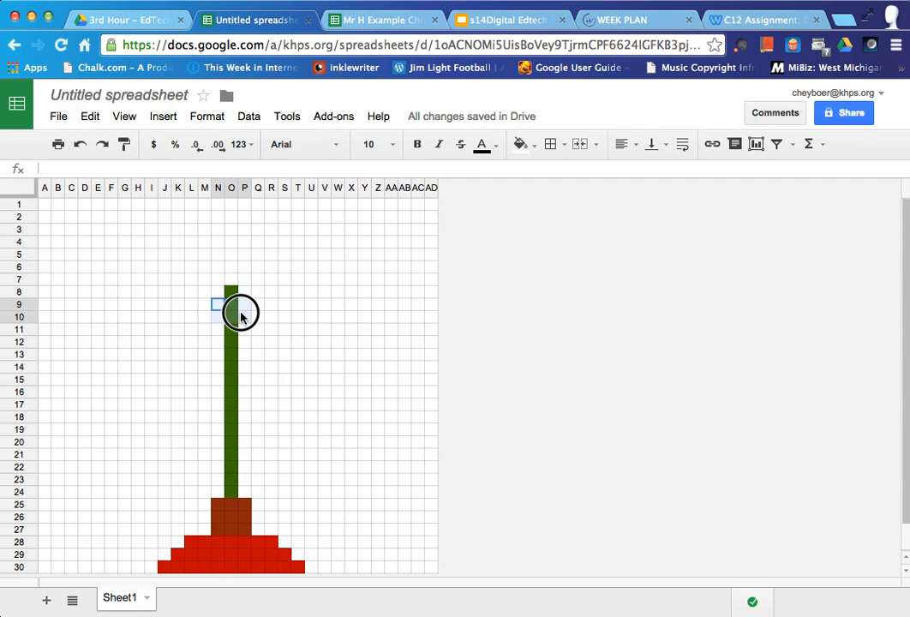
{"action": "left_click_drag", "start_coordinate": [241, 317], "coordinate": [242, 318]}
{"action": "left_click", "coordinate": [524, 145]}
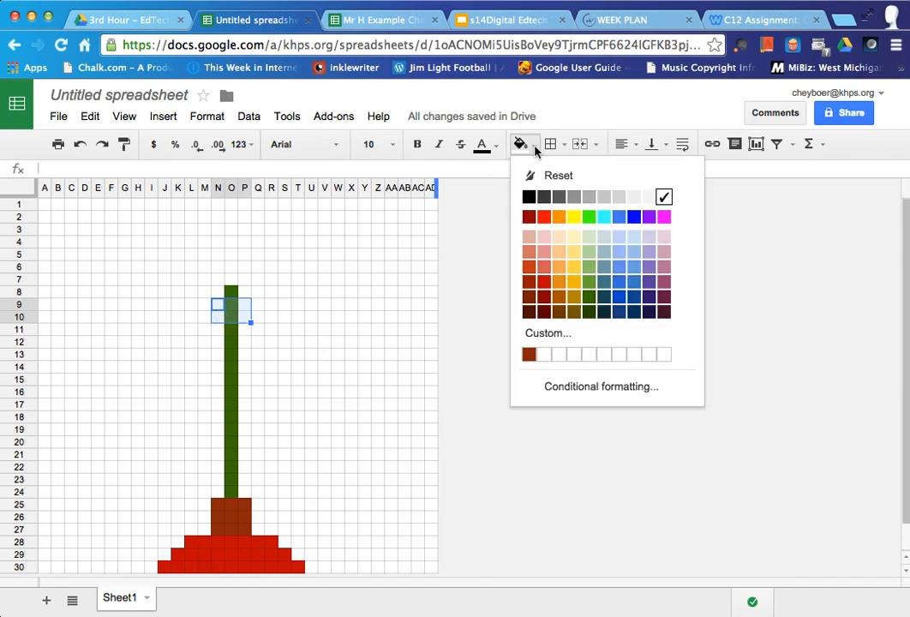
{"action": "left_click", "coordinate": [589, 301]}
Step: Fill cells M11 to Q12 with dark green 2 as the next wider tier of the tree
{"action": "left_click_drag", "start_coordinate": [205, 333], "coordinate": [258, 347]}
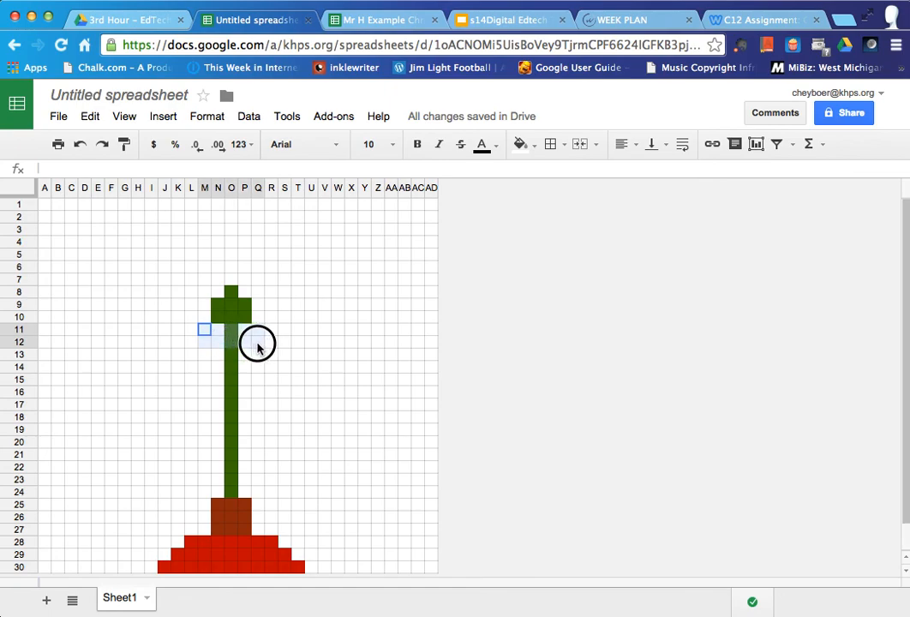
{"action": "left_click_drag", "start_coordinate": [257, 348], "coordinate": [259, 348]}
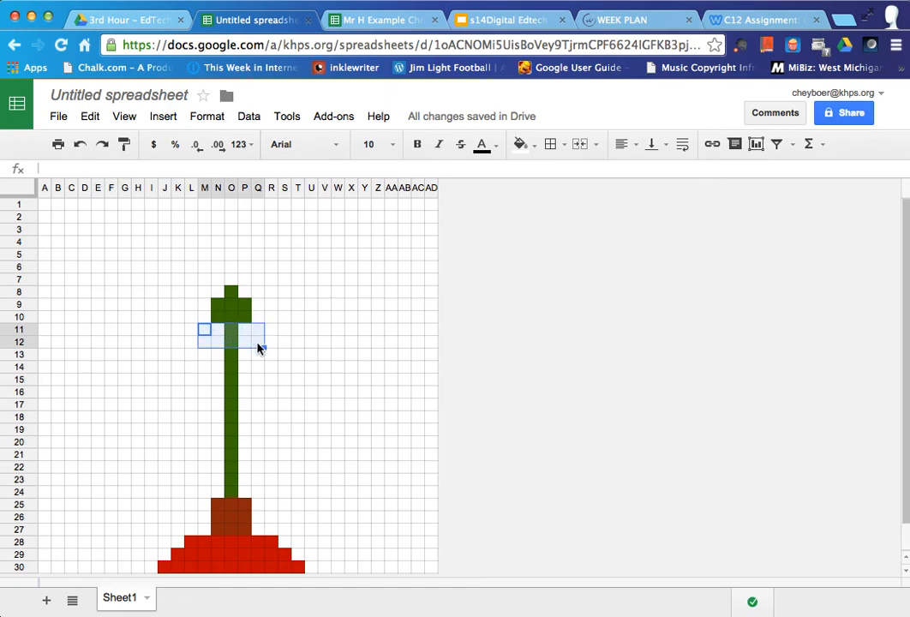
{"action": "left_click", "coordinate": [536, 146]}
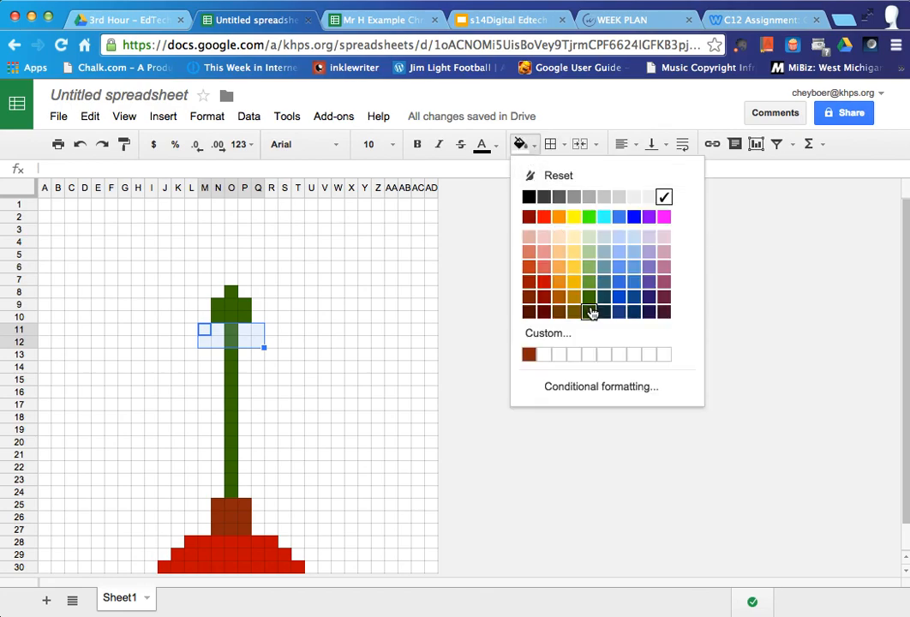
{"action": "left_click", "coordinate": [589, 300]}
Step: Fill cells L13 to R14 with dark green 2 as the tree's third tier
{"action": "left_click_drag", "start_coordinate": [188, 358], "coordinate": [272, 370]}
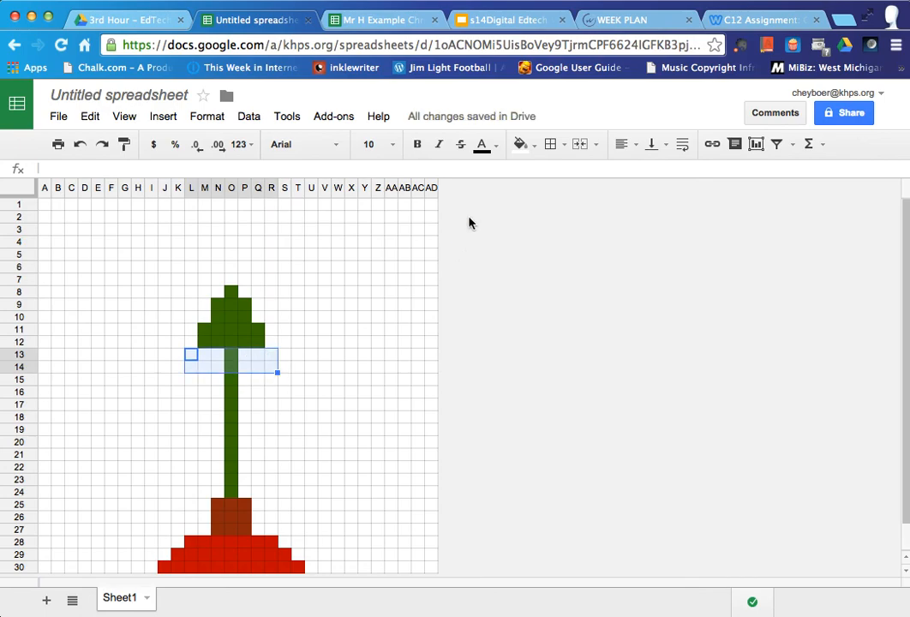
{"action": "left_click", "coordinate": [522, 144]}
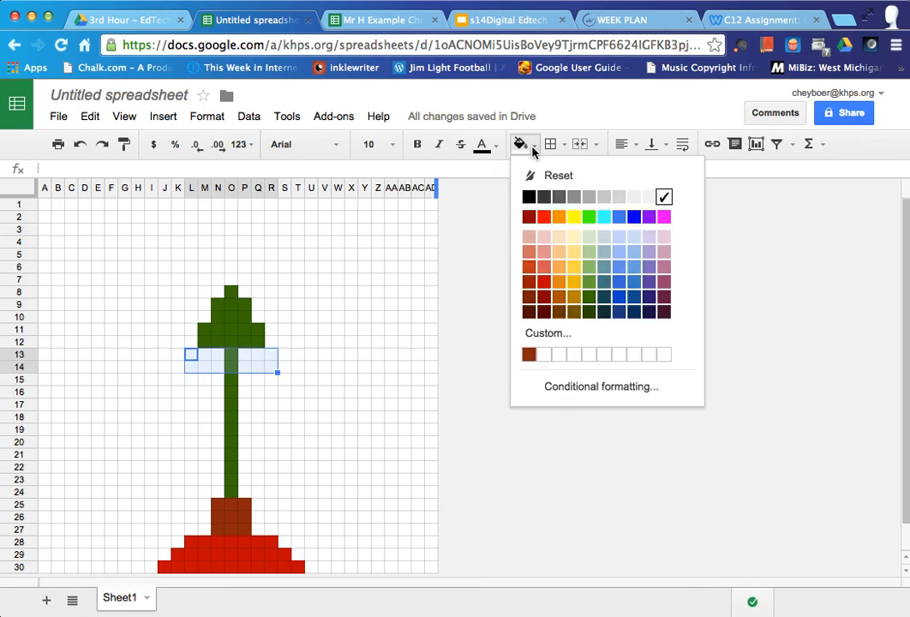
{"action": "left_click", "coordinate": [588, 298]}
{"action": "left_click", "coordinate": [328, 407]}
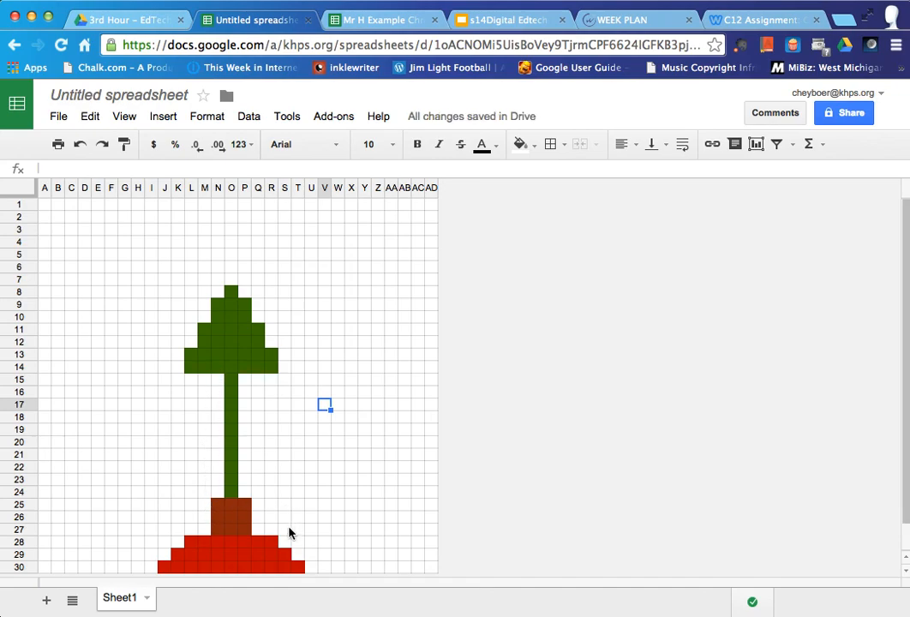
Step: Fill cells O3 to O7 with yellow as the vertical beam of the star above the tree
{"action": "left_click_drag", "start_coordinate": [232, 230], "coordinate": [234, 287]}
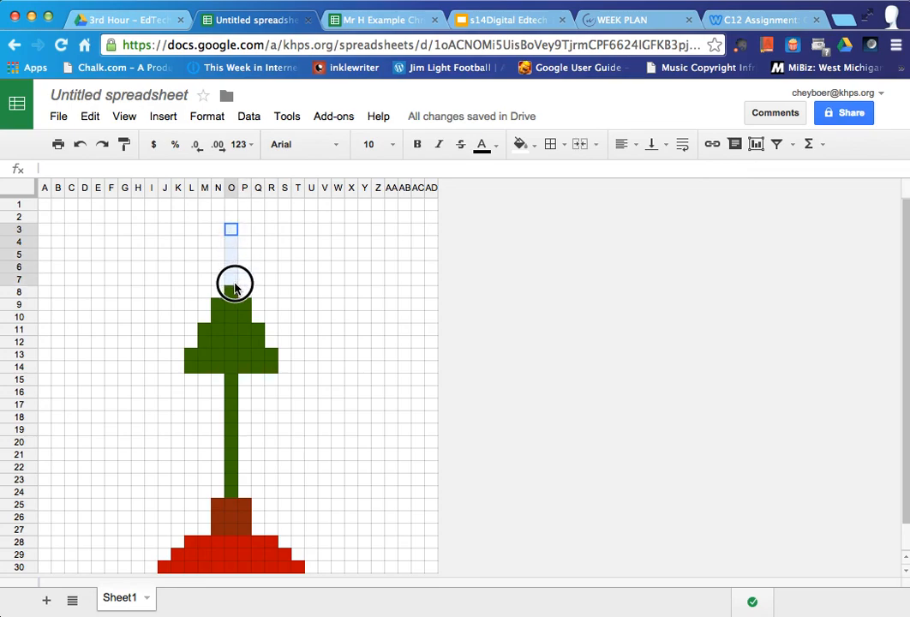
{"action": "left_click", "coordinate": [530, 144]}
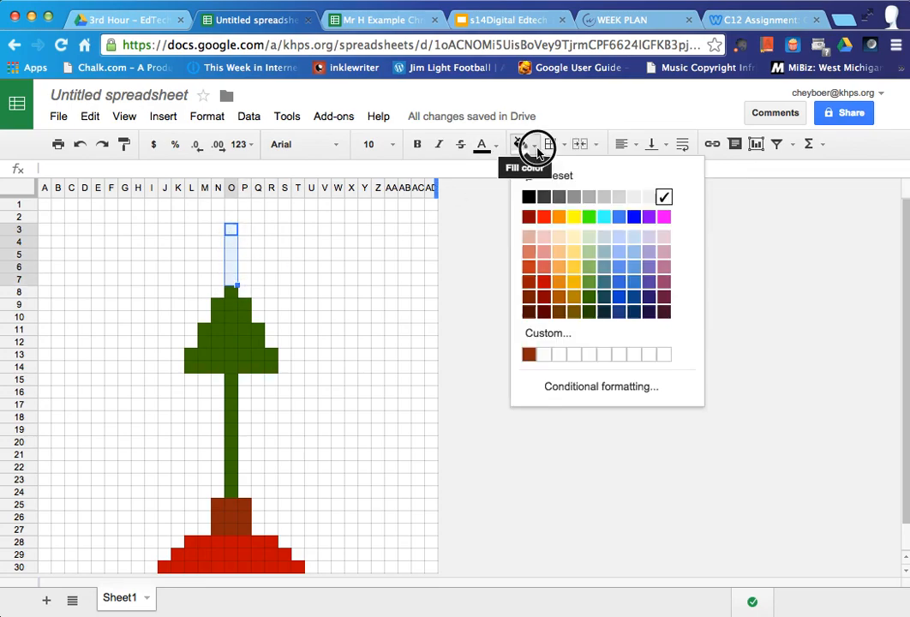
{"action": "left_click", "coordinate": [588, 218]}
{"action": "left_click", "coordinate": [523, 144]}
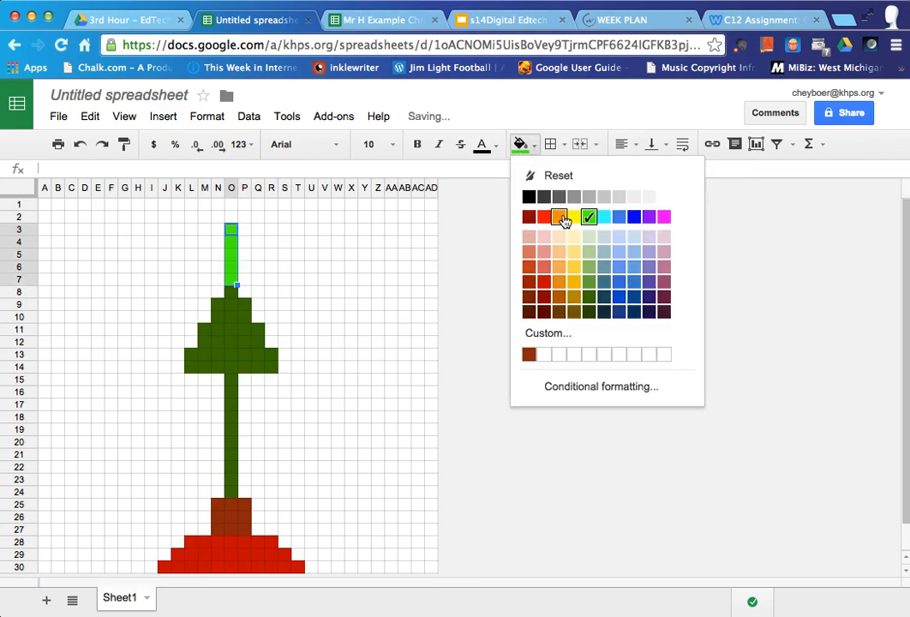
{"action": "left_click", "coordinate": [573, 218]}
{"action": "left_click", "coordinate": [342, 409]}
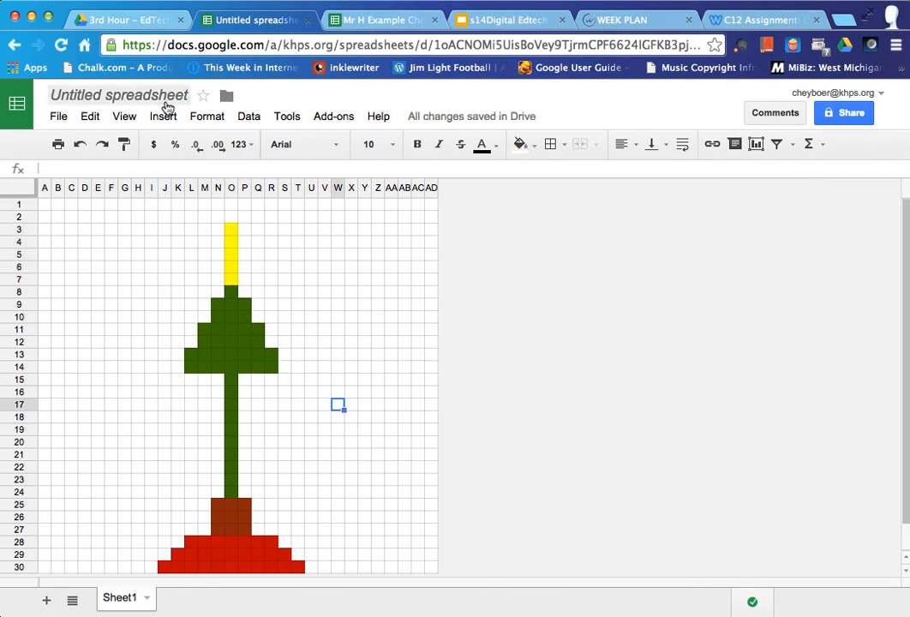
Step: Fill cell P13 with light yellow 1 as an ornament on the tree
{"action": "left_click", "coordinate": [222, 350]}
{"action": "left_click", "coordinate": [233, 354]}
{"action": "left_click", "coordinate": [257, 355]}
{"action": "left_click", "coordinate": [245, 355]}
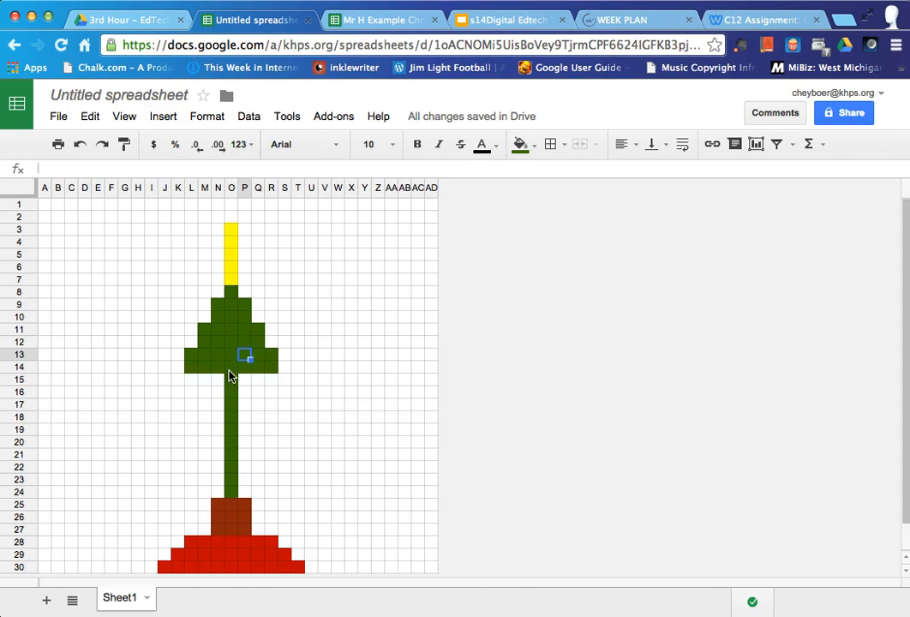
{"action": "left_click", "coordinate": [532, 146]}
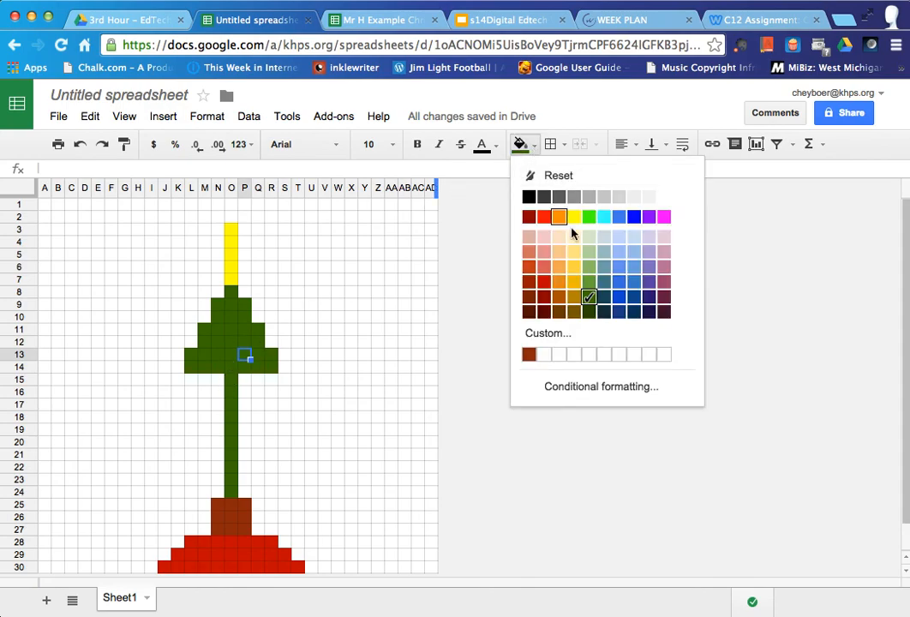
{"action": "left_click", "coordinate": [574, 266]}
{"action": "left_click", "coordinate": [204, 383]}
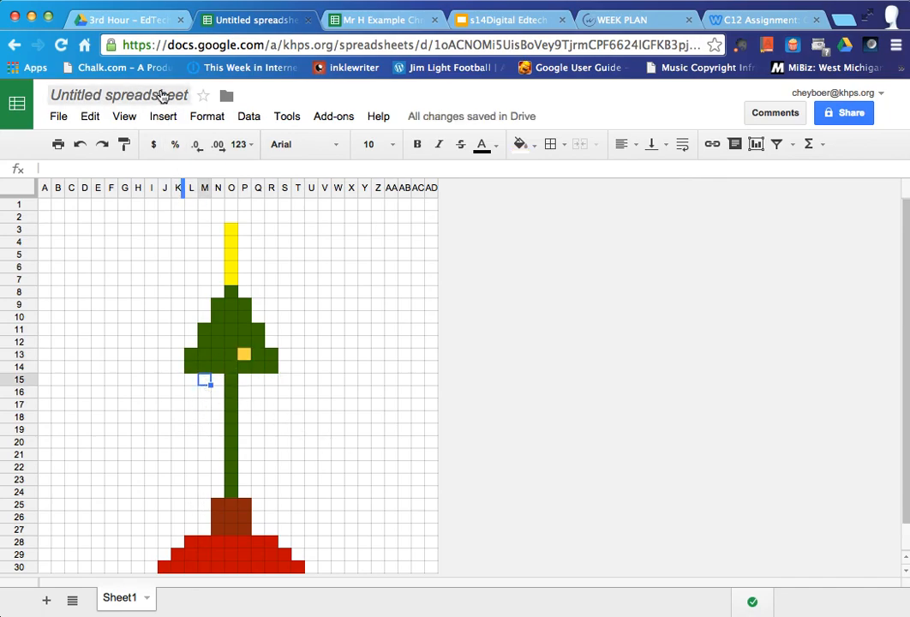
Step: Switch to the example Christmas drawing and add outer borders around the blue present in cells B26 to F30
{"action": "left_click", "coordinate": [372, 24]}
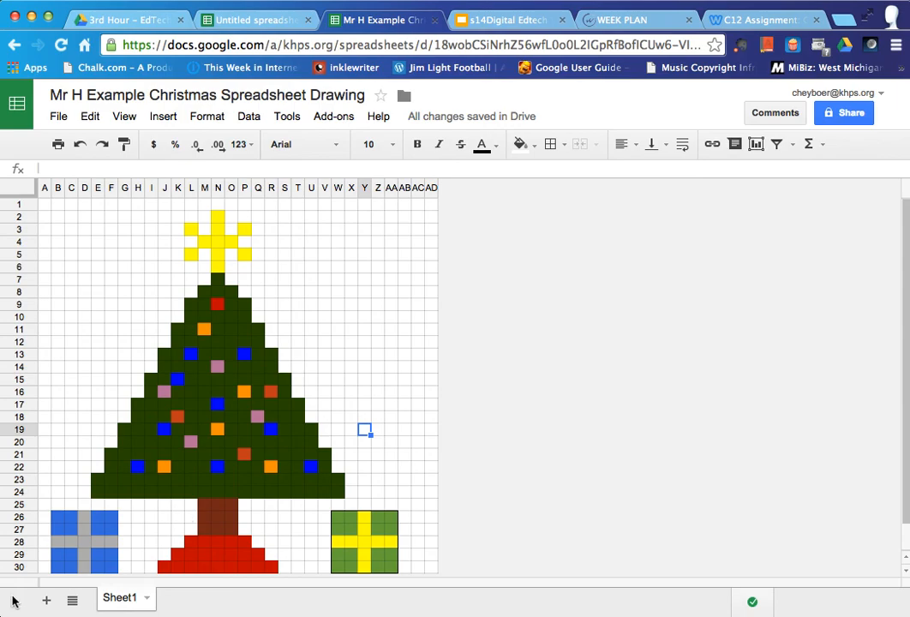
{"action": "left_click", "coordinate": [55, 522]}
{"action": "left_click_drag", "start_coordinate": [55, 521], "coordinate": [115, 569]}
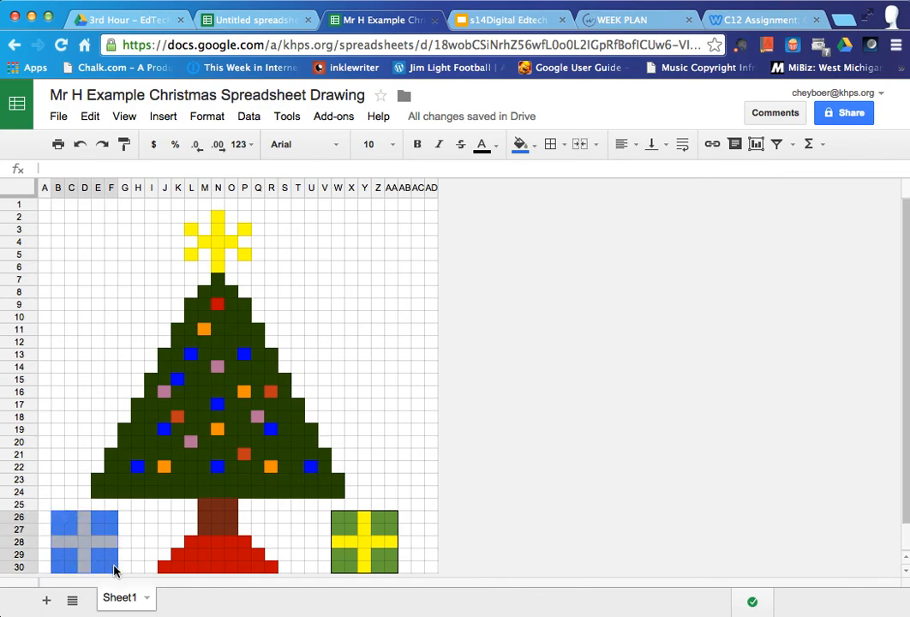
{"action": "left_click", "coordinate": [125, 519]}
{"action": "left_click", "coordinate": [57, 521]}
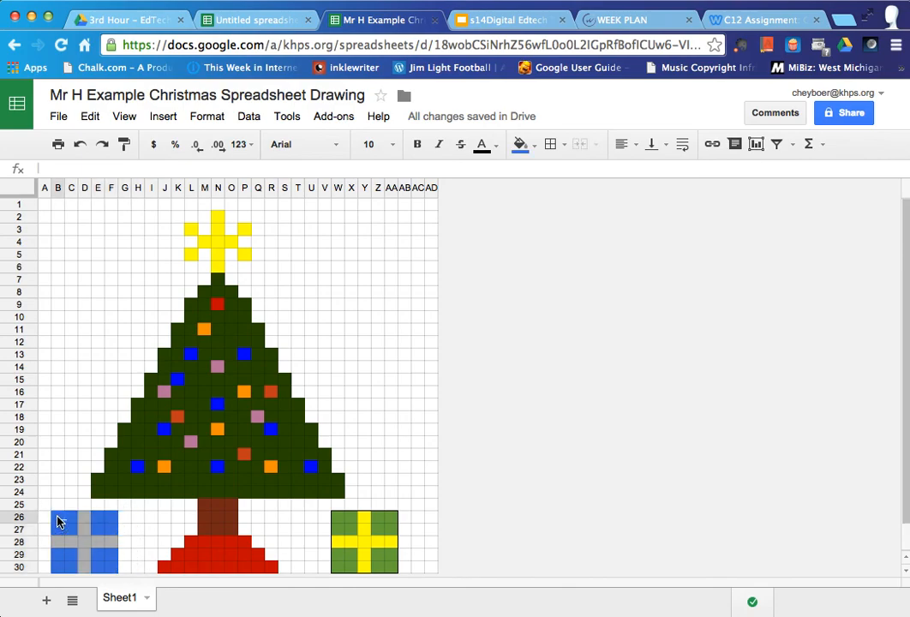
{"action": "left_click_drag", "start_coordinate": [57, 521], "coordinate": [115, 571]}
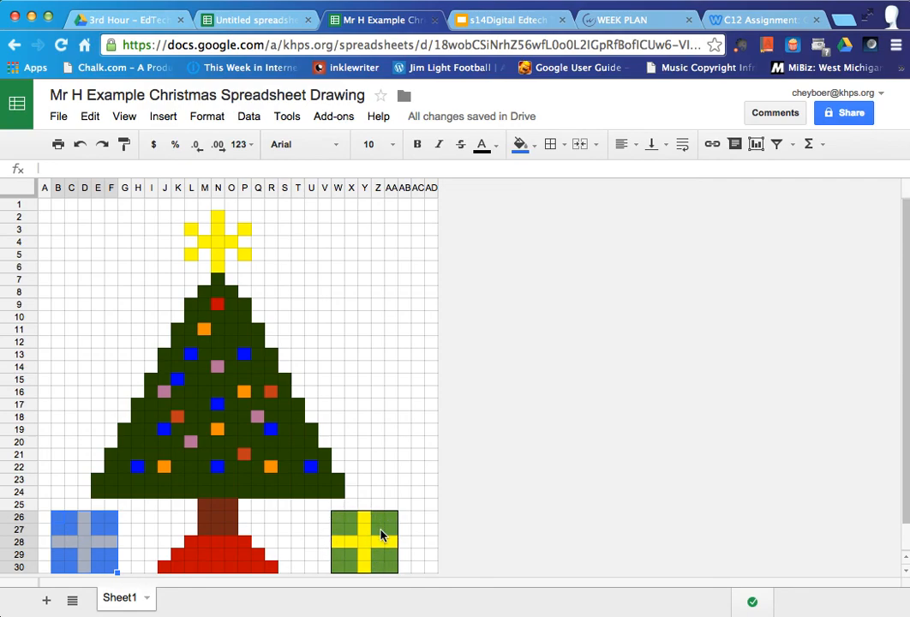
{"action": "left_click", "coordinate": [563, 146]}
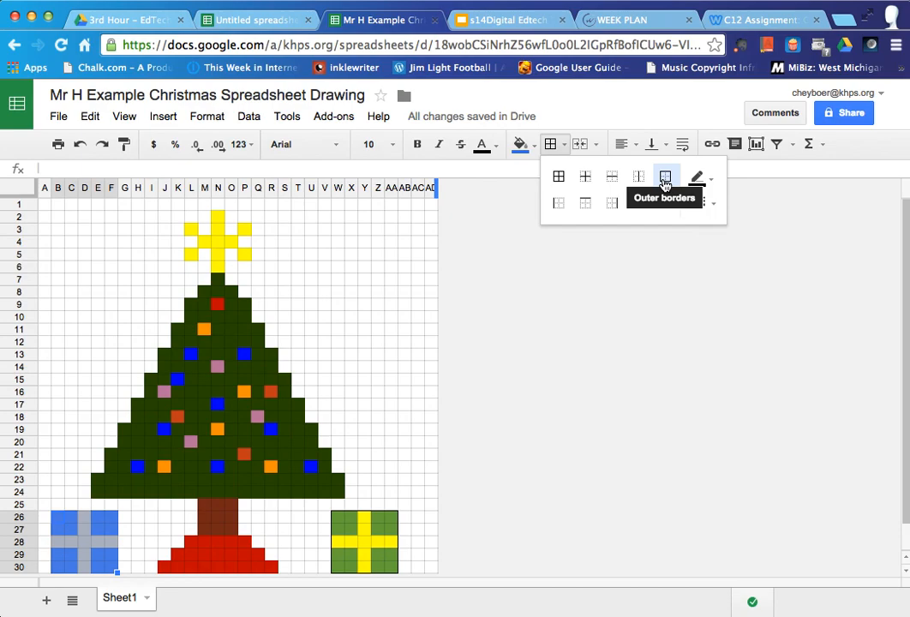
{"action": "left_click", "coordinate": [665, 178]}
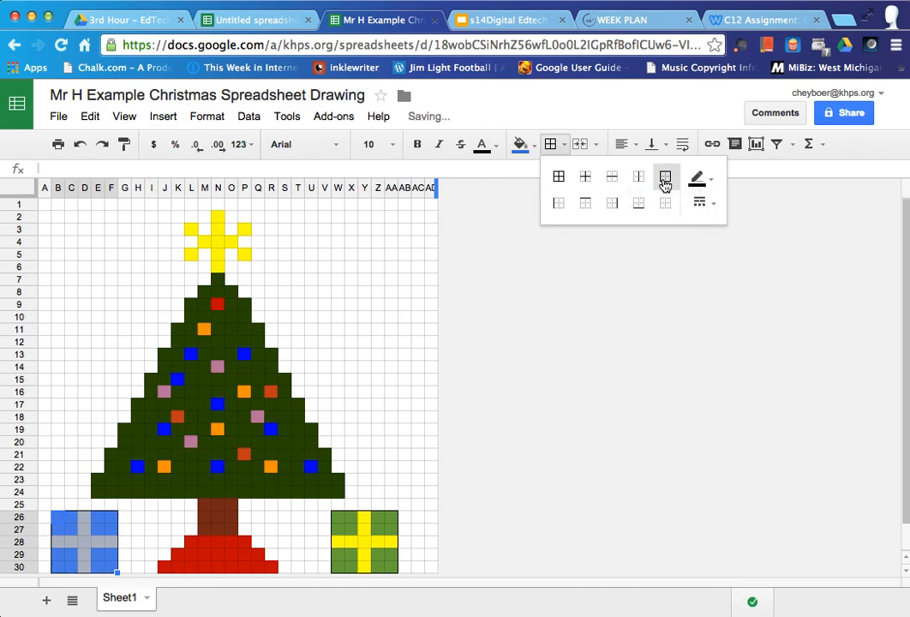
{"action": "left_click", "coordinate": [46, 432]}
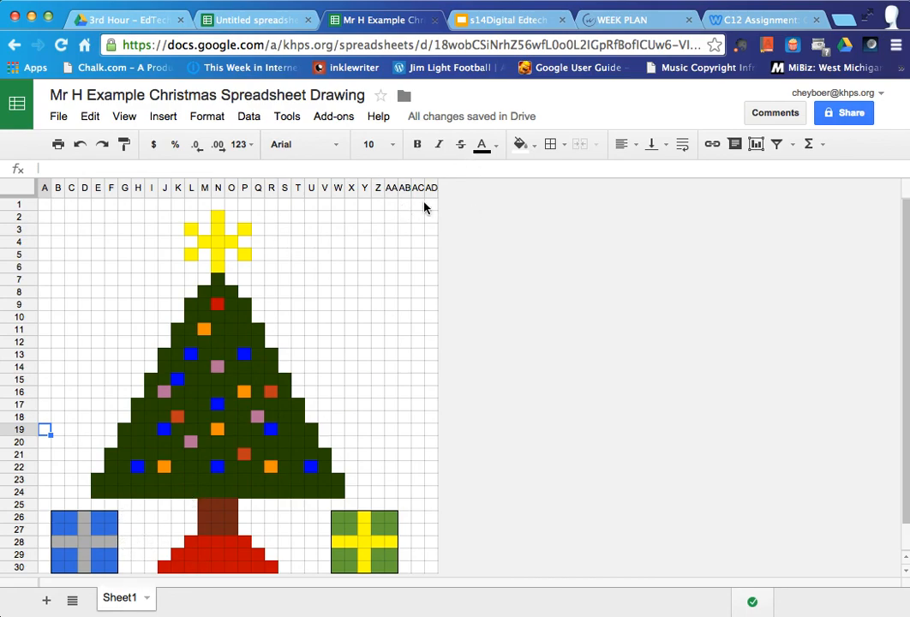
Step: Examine the available border colours and line styles, and inspect the bordered blue present in the example drawing
{"action": "left_click", "coordinate": [564, 145]}
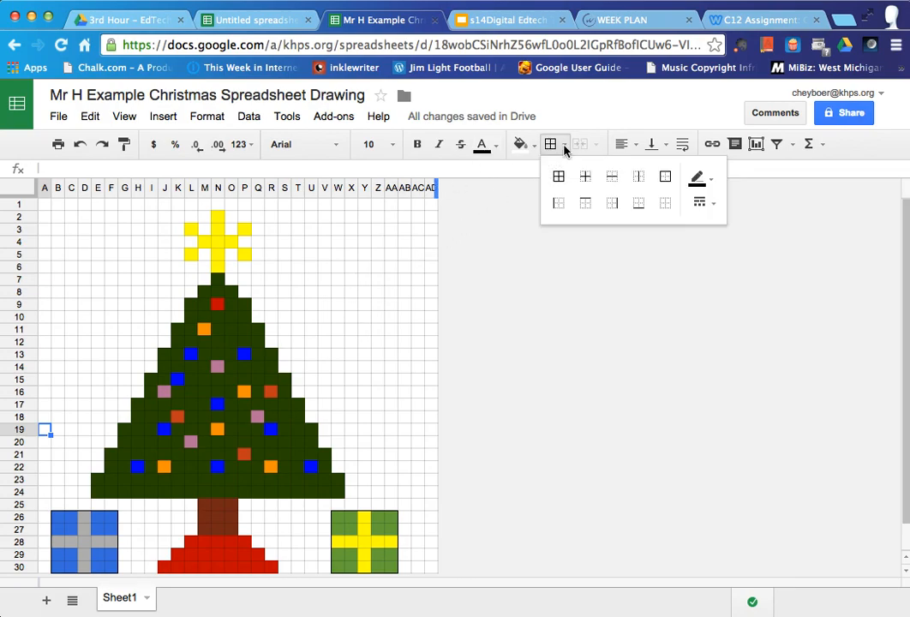
{"action": "left_click", "coordinate": [713, 181]}
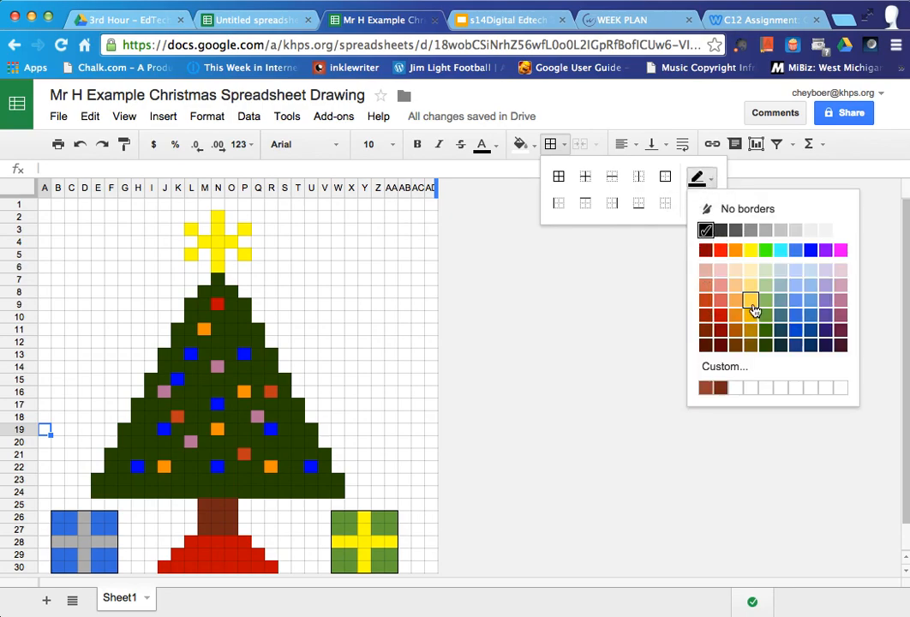
{"action": "left_click", "coordinate": [646, 218]}
{"action": "left_click", "coordinate": [710, 203]}
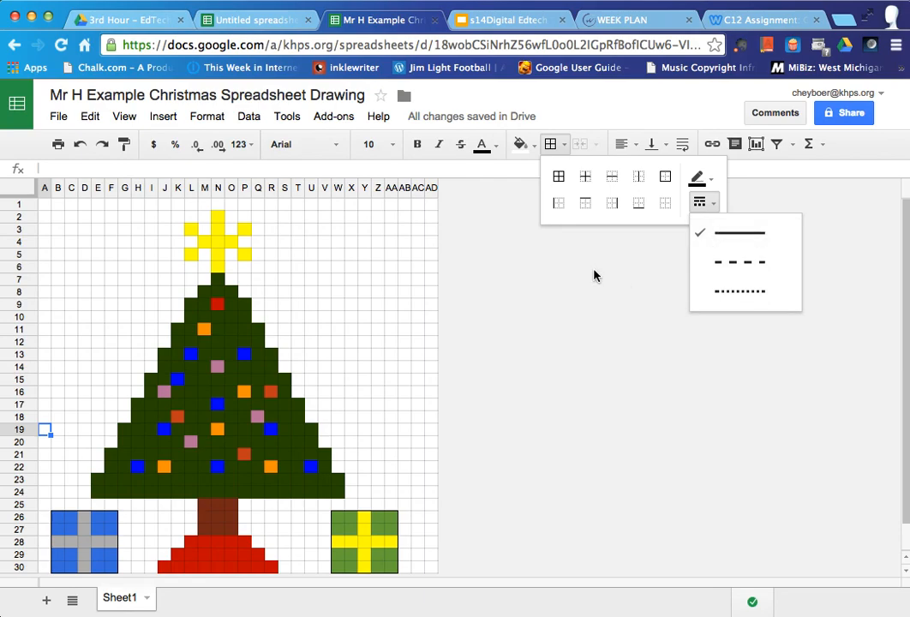
{"action": "left_click", "coordinate": [530, 285]}
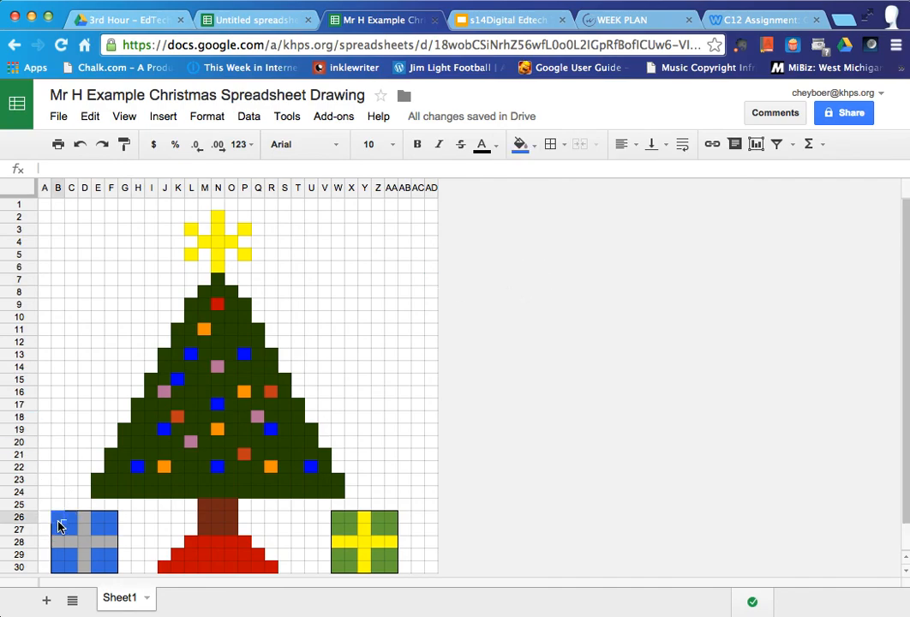
{"action": "left_click", "coordinate": [97, 533]}
{"action": "left_click", "coordinate": [109, 516]}
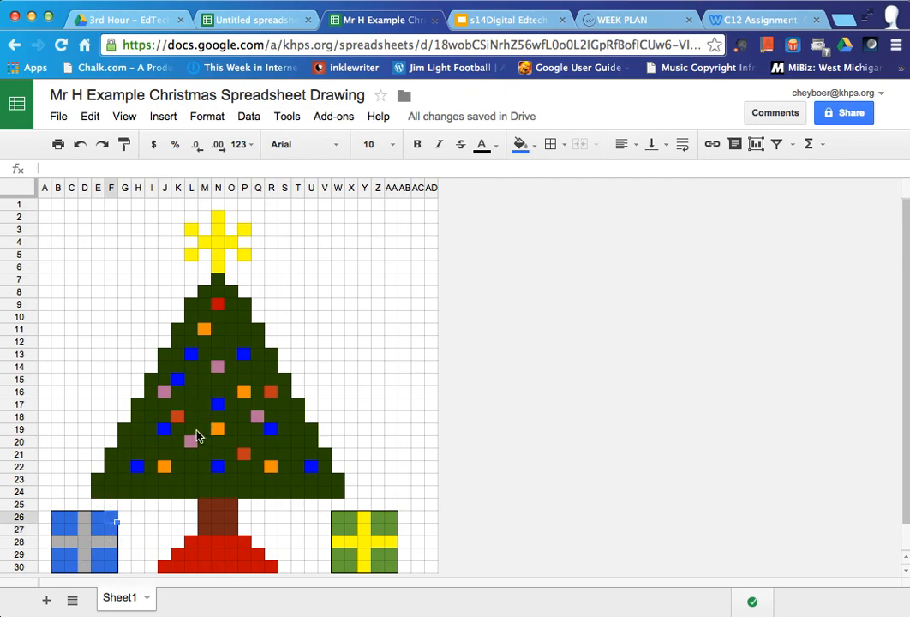
Step: Review the Rubric/Grading checklist on the C12 Assignment page and return to the example Christmas drawing
{"action": "left_click", "coordinate": [725, 20]}
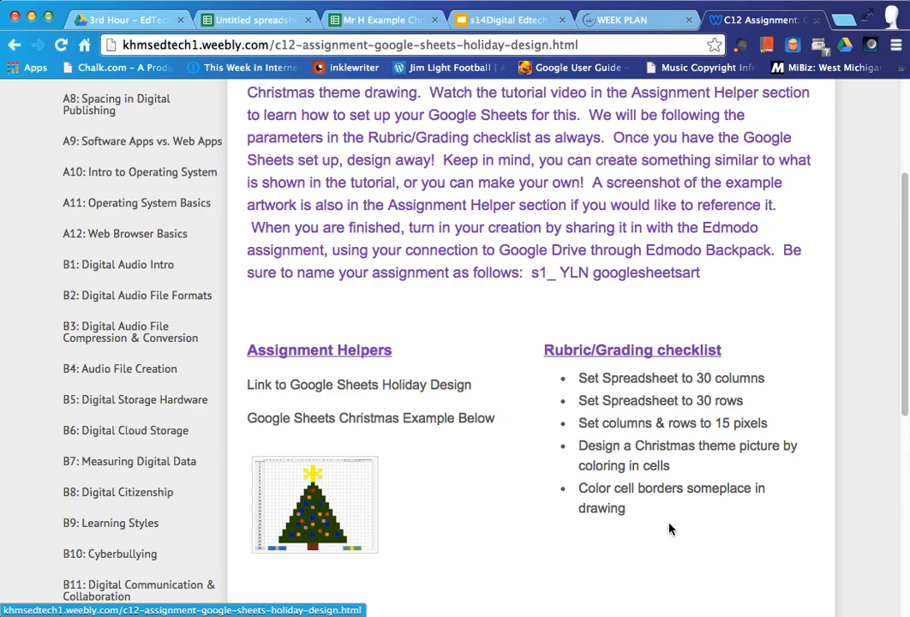
{"action": "left_click", "coordinate": [336, 21]}
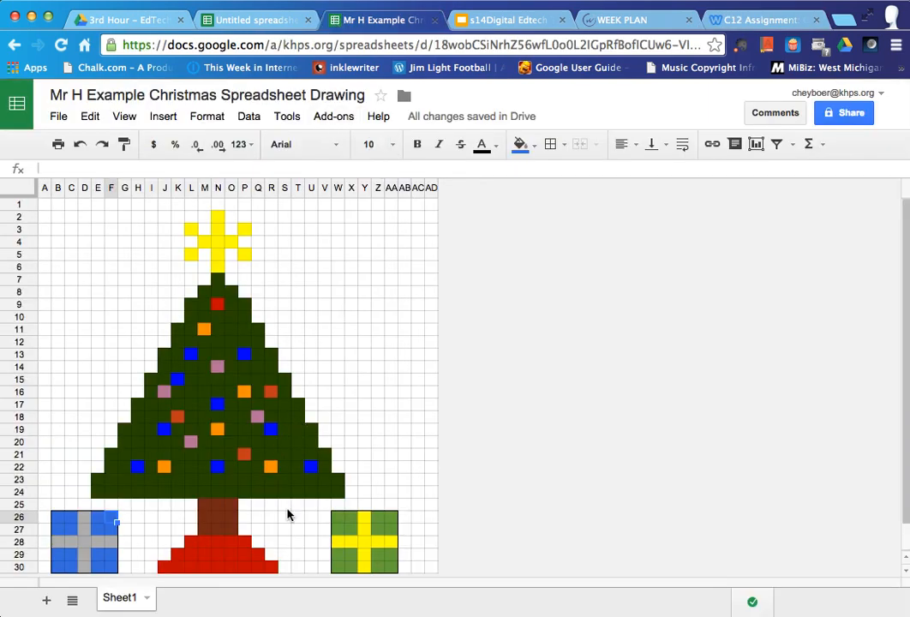